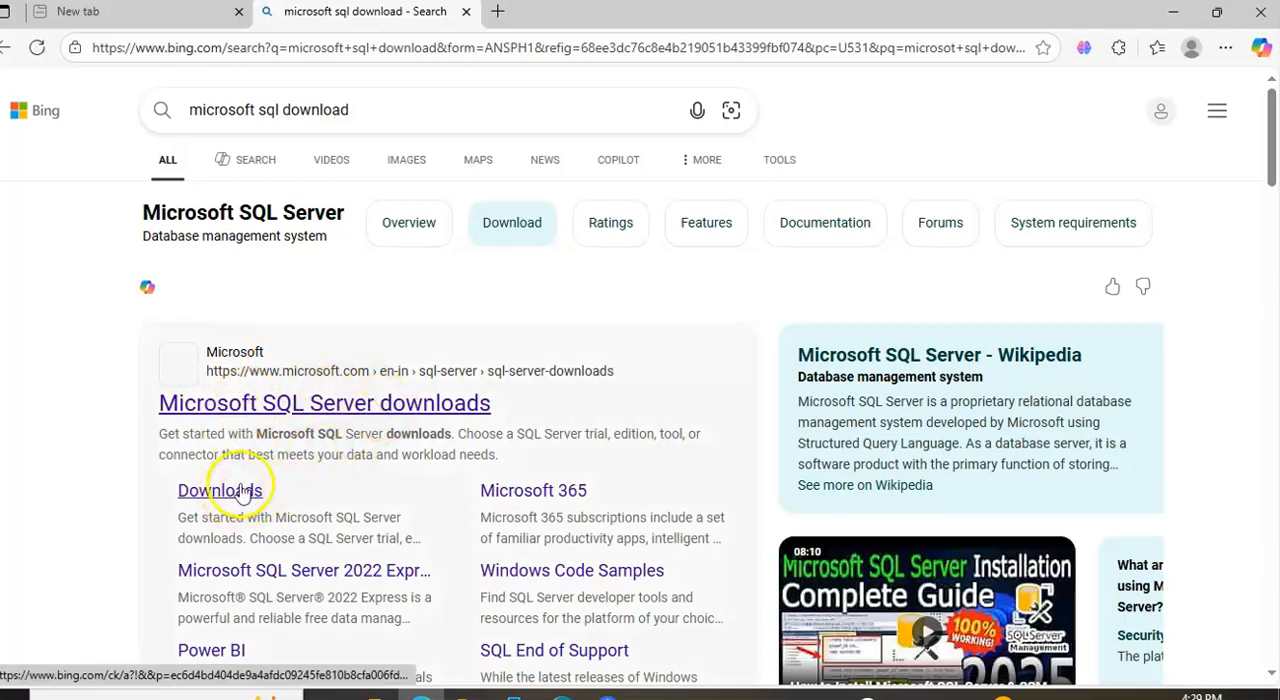
Open Microsoft's SQL Server downloads page from the search results and download the SQL Server 2022 Developer installer
{"action": "scroll", "coordinate": [225, 485], "scroll_direction": "down", "scroll_amount": 2}
{"action": "left_click", "coordinate": [263, 214]}
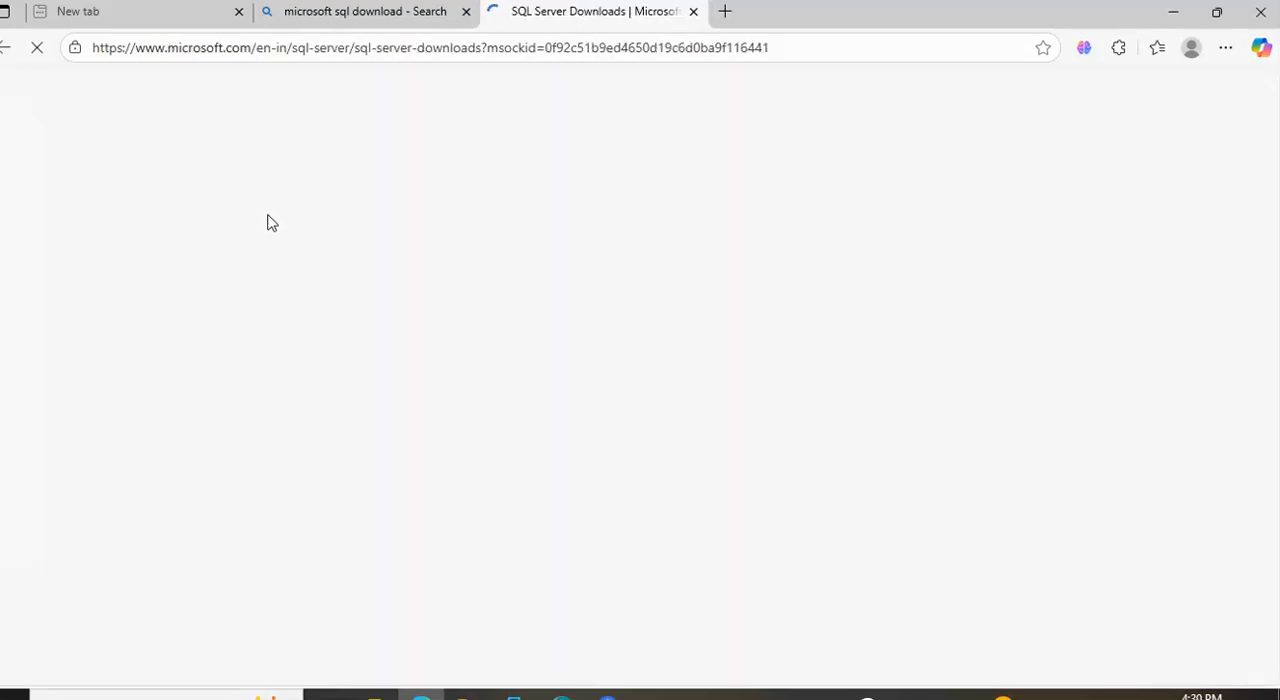
{"action": "scroll", "coordinate": [538, 398], "scroll_direction": "down", "scroll_amount": 5}
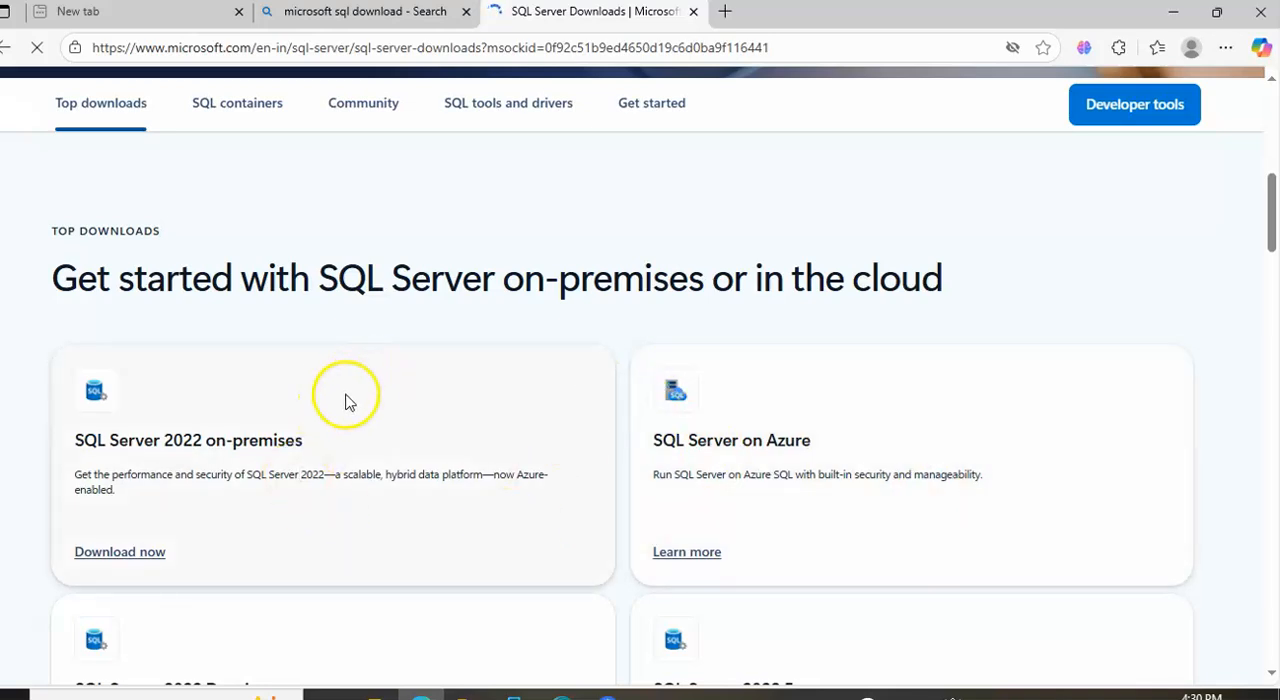
{"action": "scroll", "coordinate": [738, 498], "scroll_direction": "down", "scroll_amount": 2}
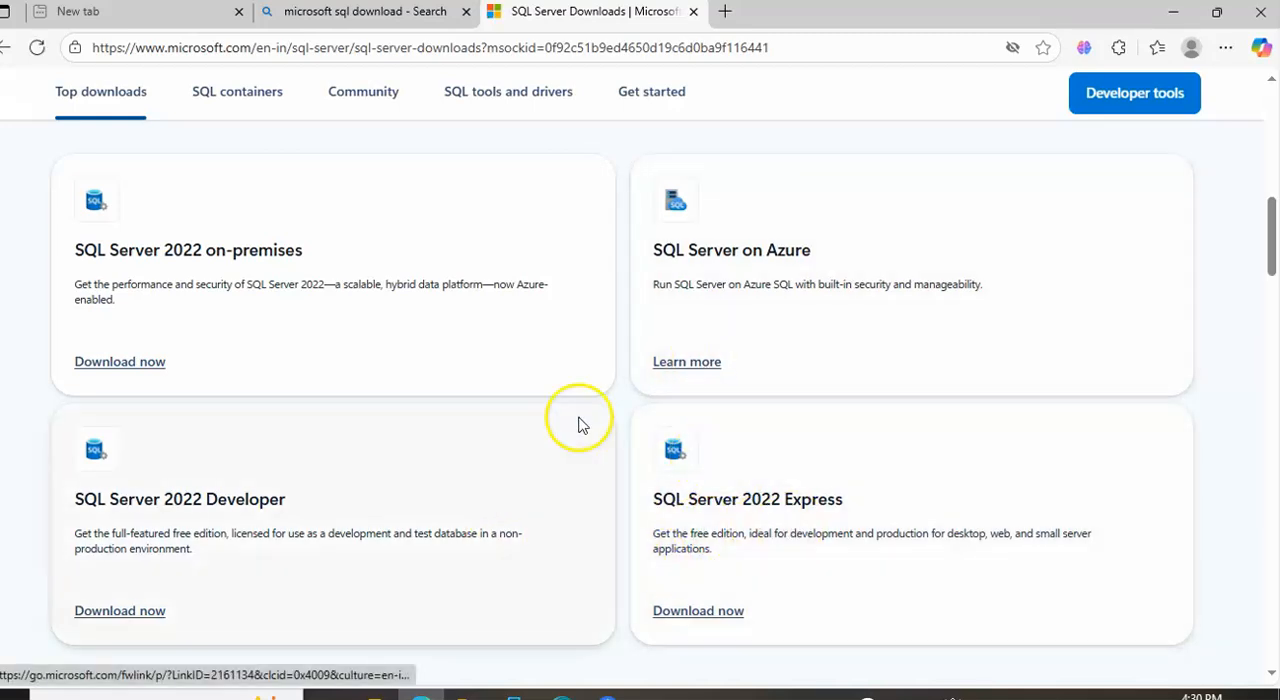
{"action": "scroll", "coordinate": [389, 434], "scroll_direction": "down", "scroll_amount": 2}
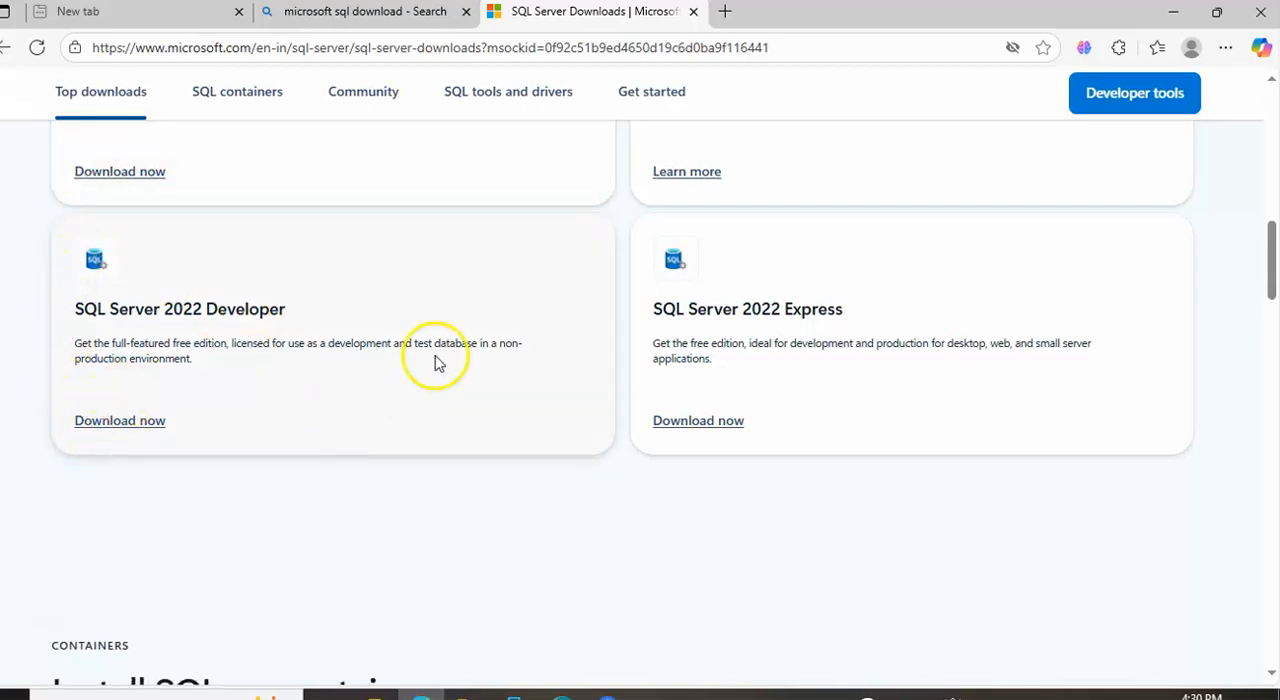
{"action": "left_click", "coordinate": [142, 423]}
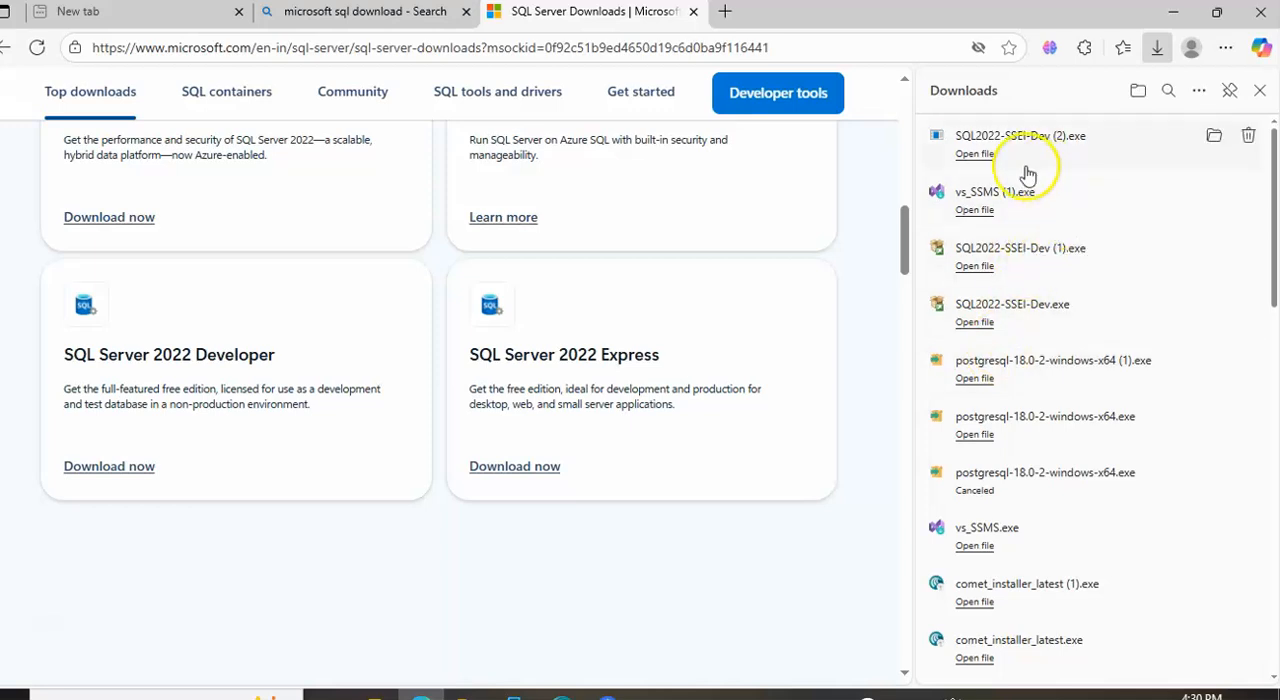
Run SQL2022-SSEI-Dev (2).exe and install with the Basic type, accepting the license terms and the default location C:\Program Files\Microsoft SQL Server
{"action": "left_click", "coordinate": [973, 156]}
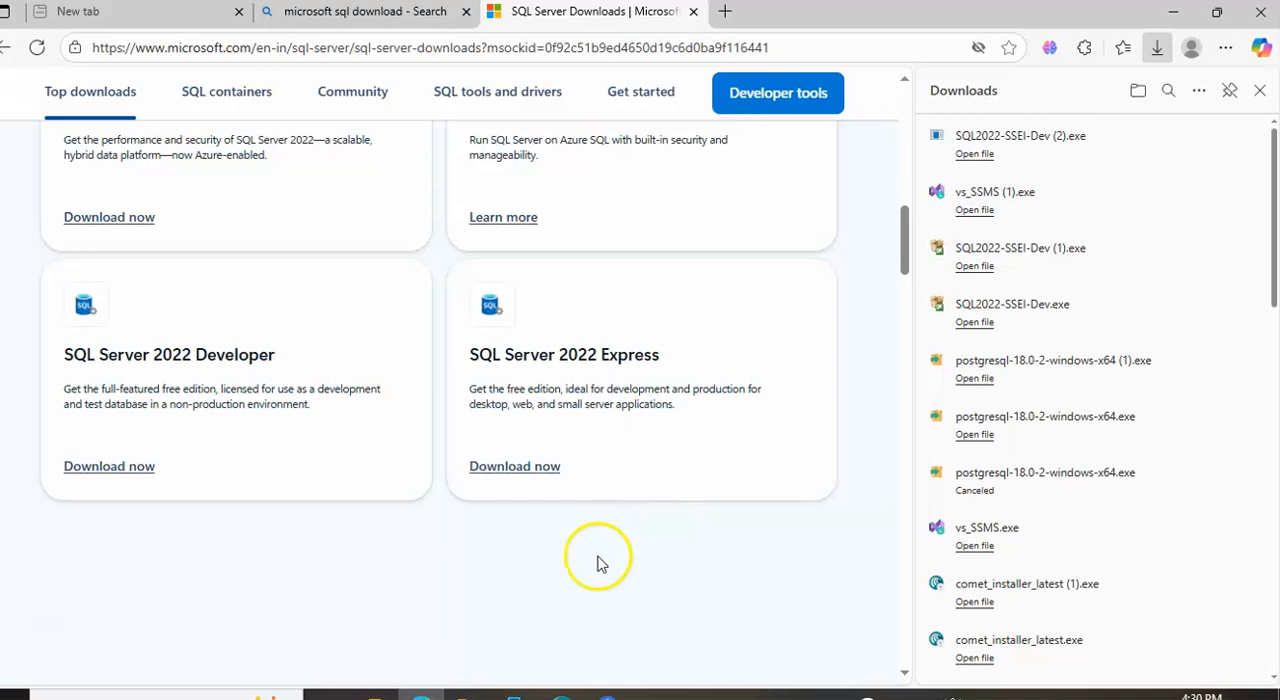
{"action": "left_click", "coordinate": [1173, 12]}
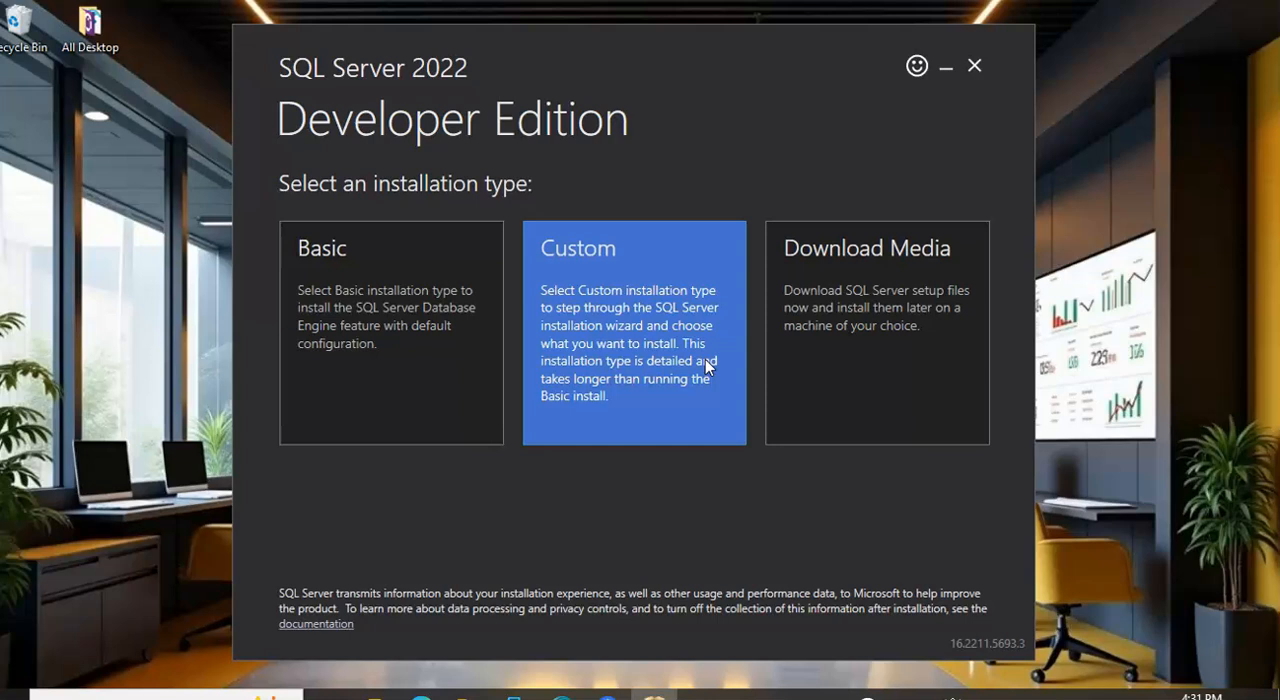
{"action": "left_click", "coordinate": [358, 340]}
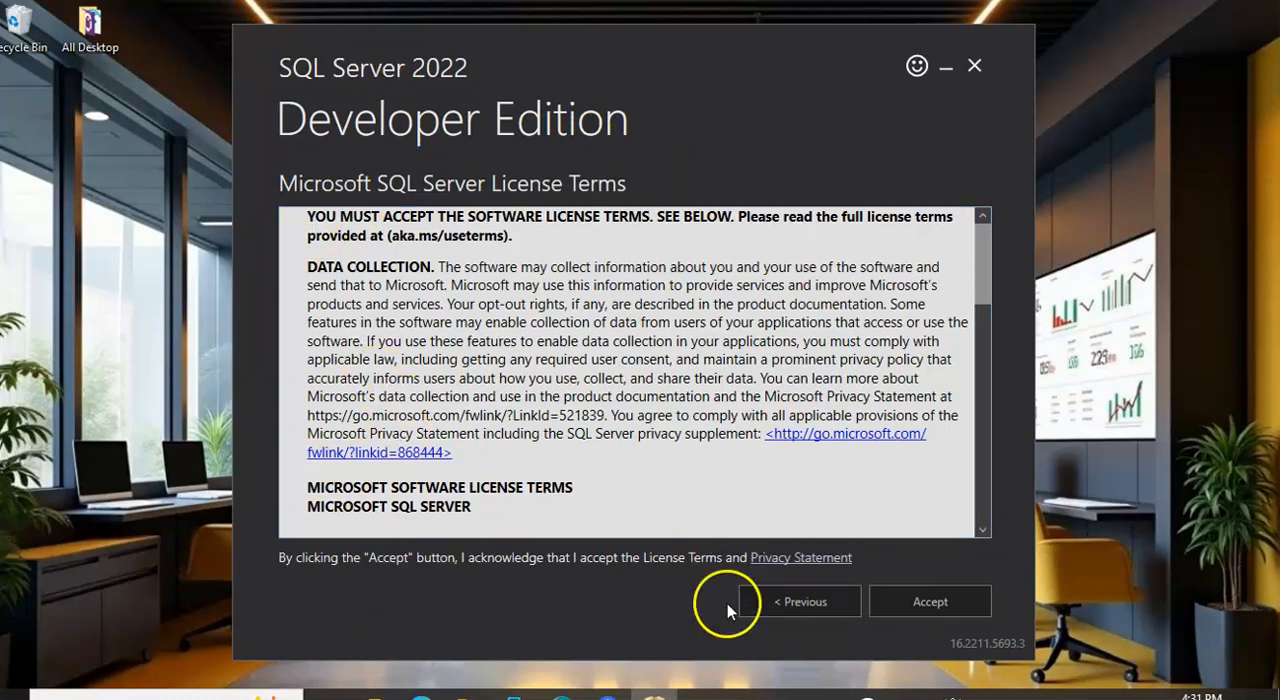
{"action": "scroll", "coordinate": [783, 345], "scroll_direction": "down", "scroll_amount": 4}
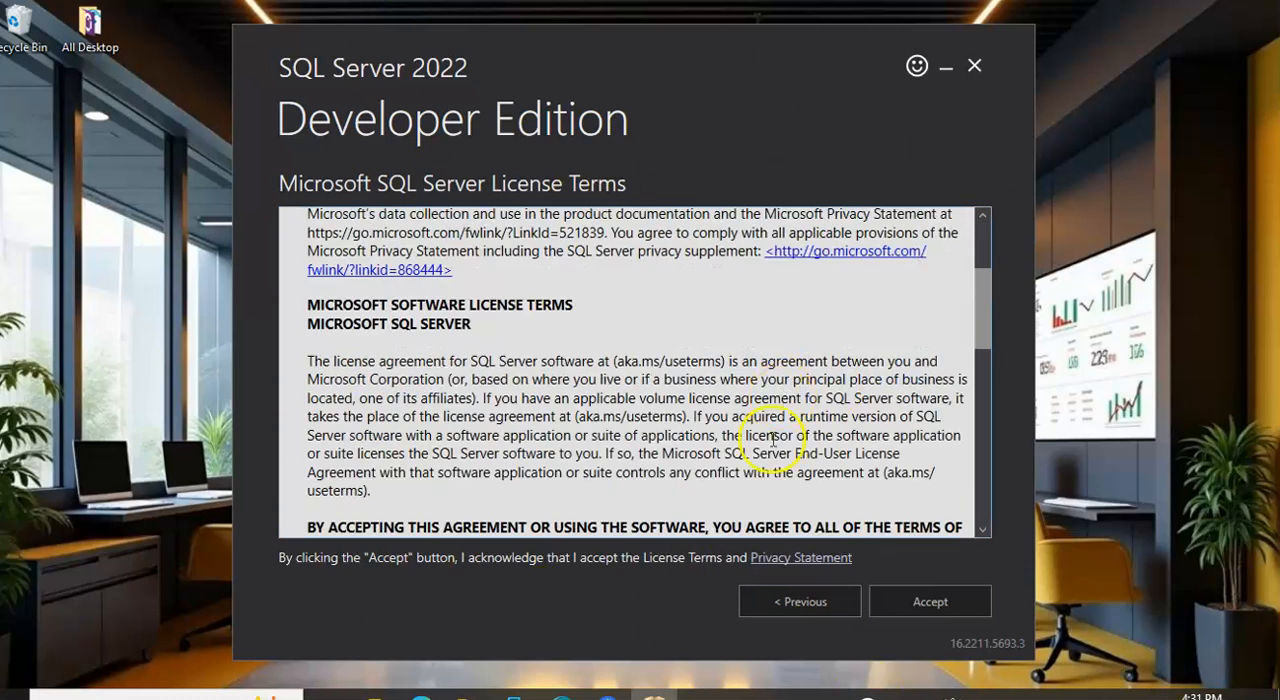
{"action": "left_click", "coordinate": [930, 603]}
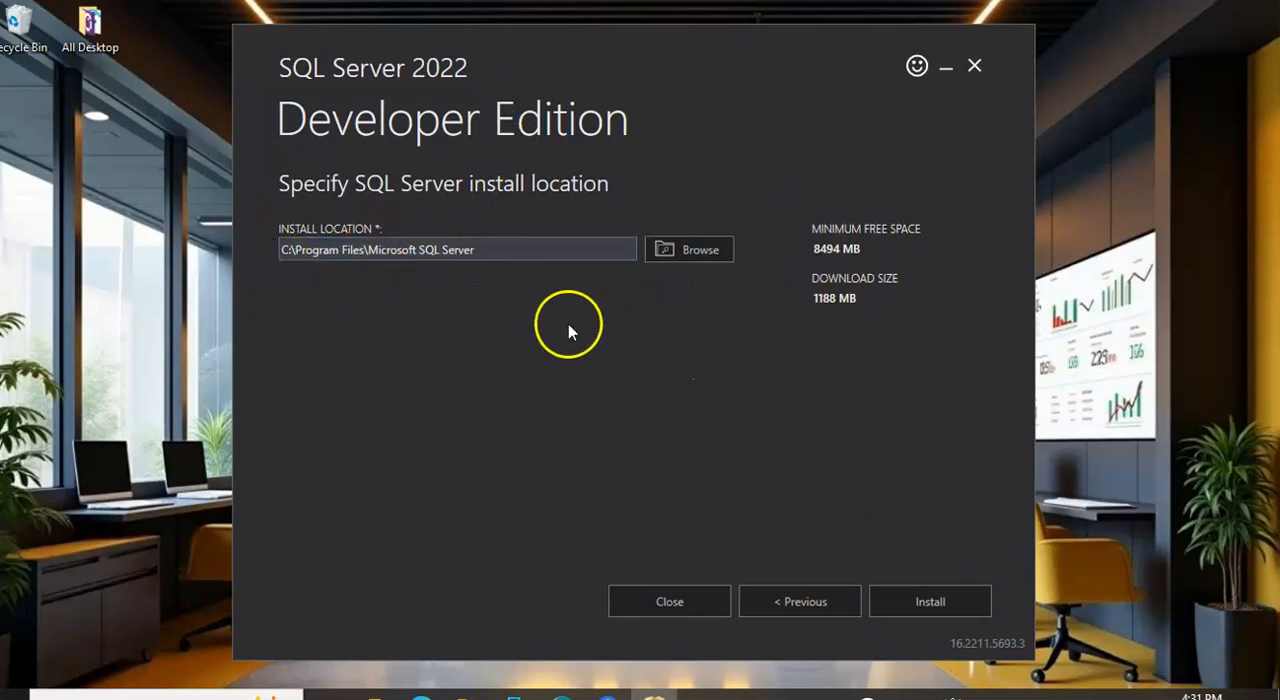
{"action": "left_click", "coordinate": [895, 590]}
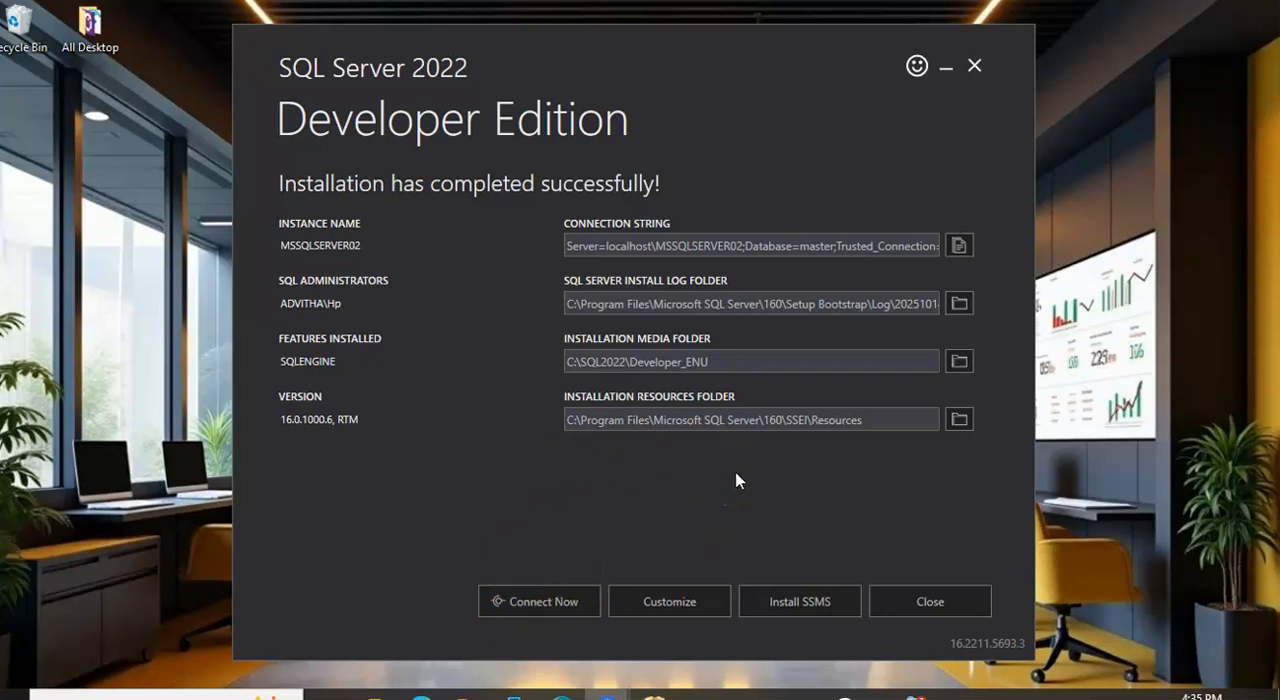
Test the connection to the newly installed instance in a SQLCMD window, and close that window after viewing the version query
{"action": "left_click", "coordinate": [520, 603]}
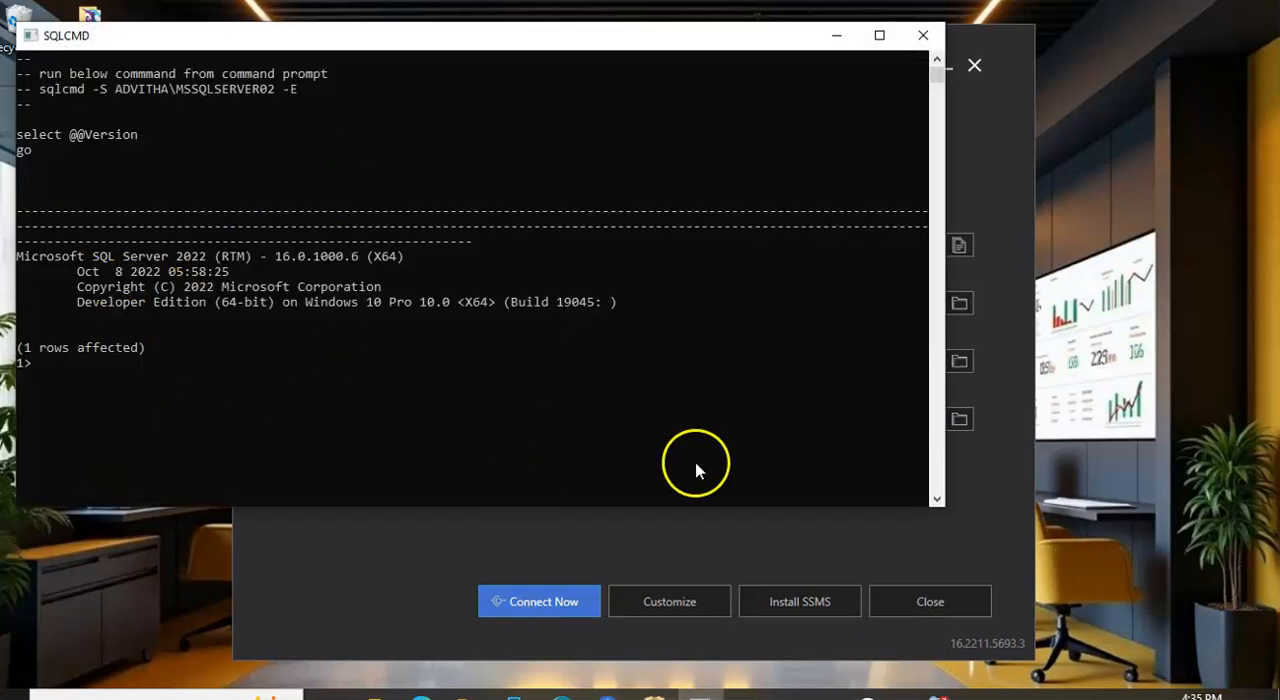
{"action": "left_click_drag", "start_coordinate": [640, 37], "coordinate": [796, 46]}
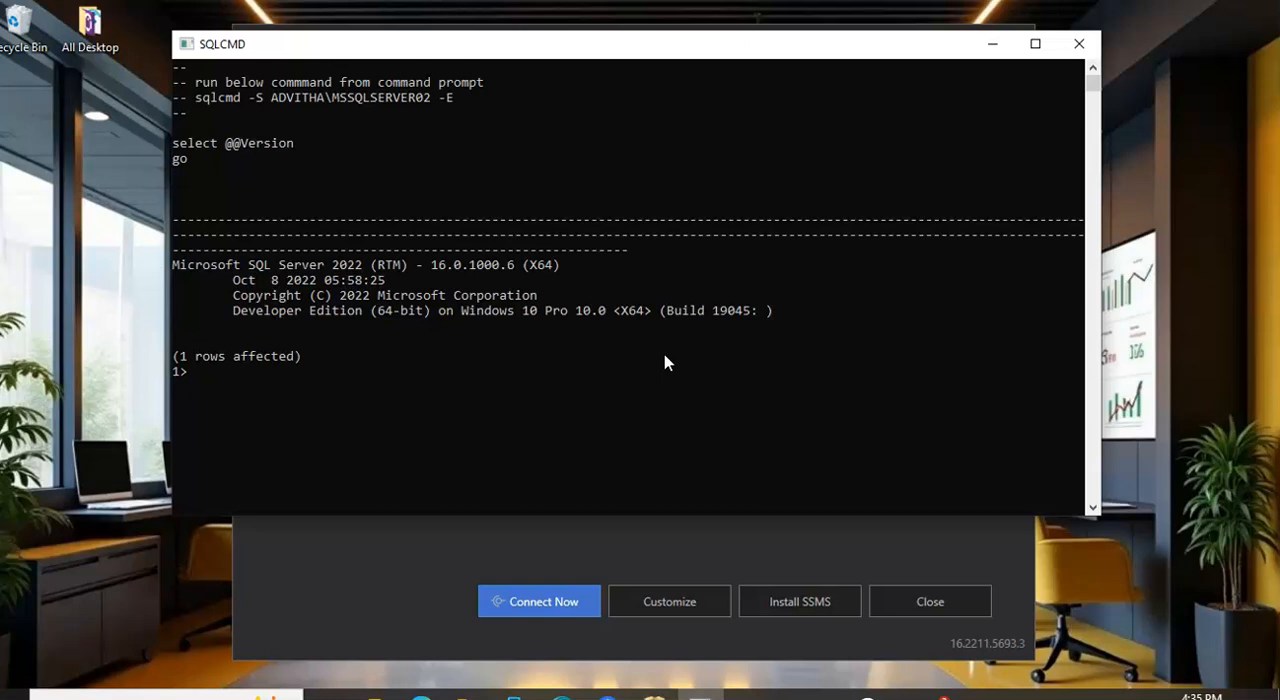
{"action": "left_click", "coordinate": [1078, 44]}
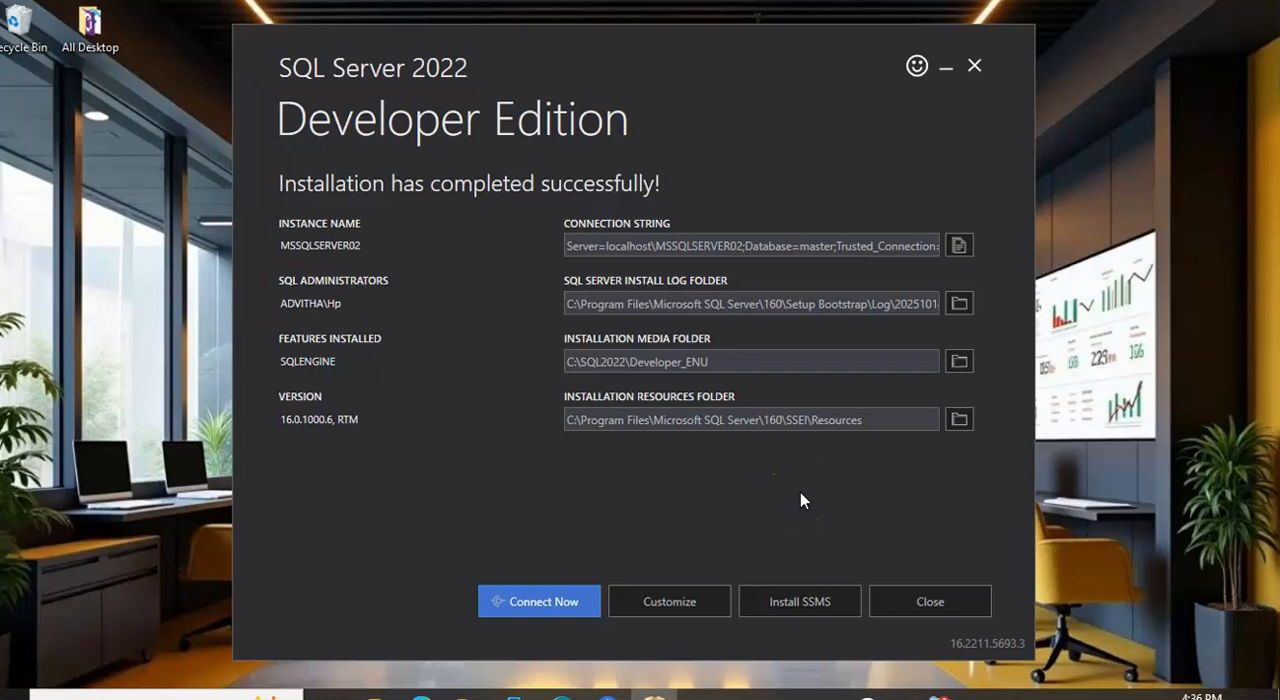
Open the SQL Server Management Studio installation page from the installer and download SSMS 21
{"action": "left_click", "coordinate": [795, 610]}
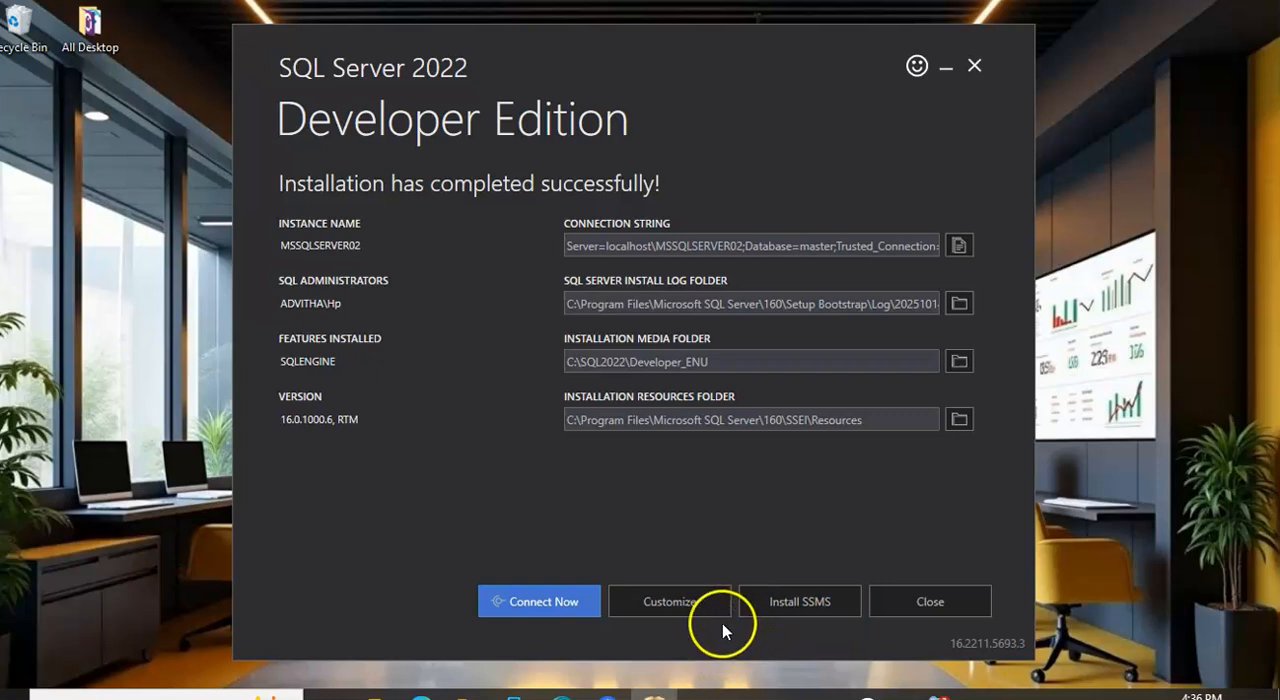
{"action": "left_click", "coordinate": [817, 612]}
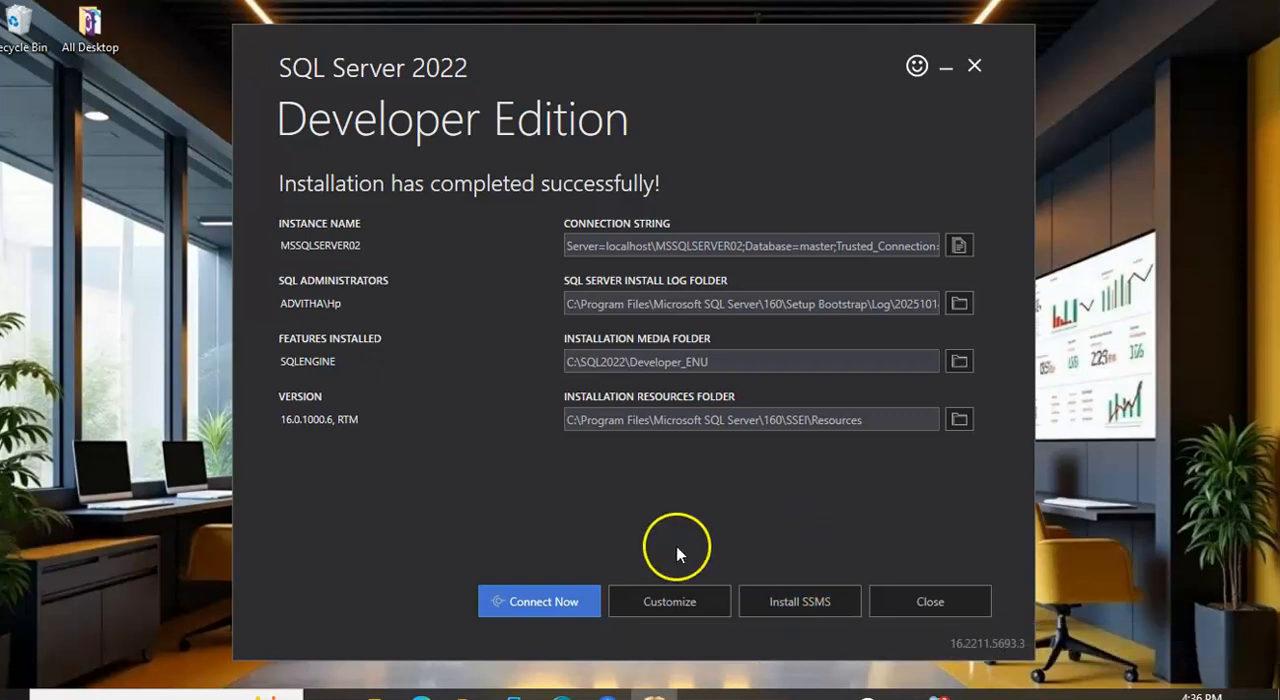
{"action": "left_click", "coordinate": [800, 610]}
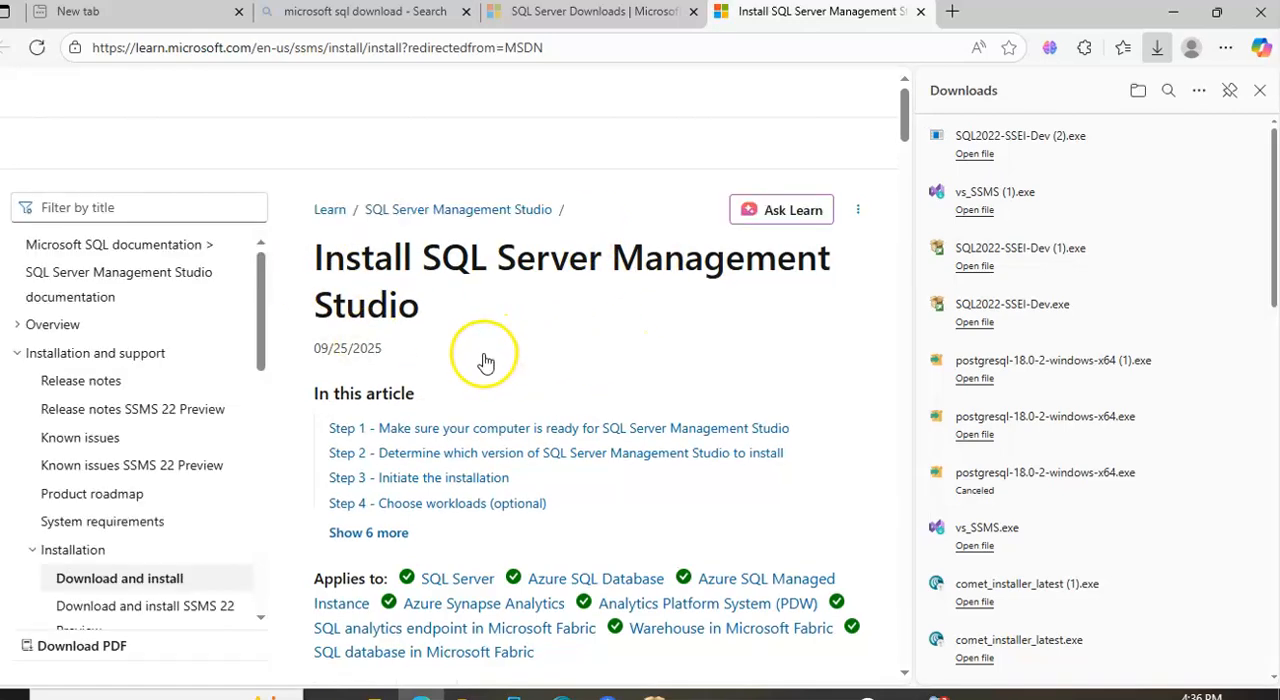
{"action": "scroll", "coordinate": [614, 294], "scroll_direction": "down", "scroll_amount": 4}
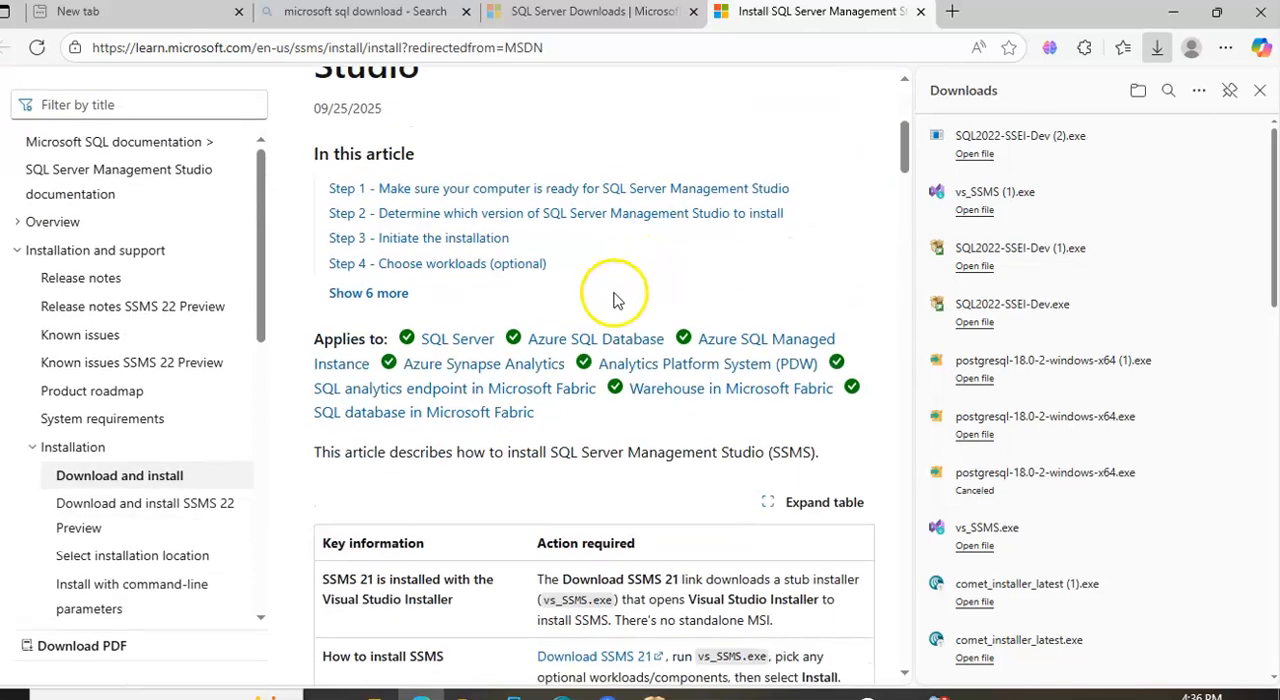
{"action": "scroll", "coordinate": [545, 337], "scroll_direction": "down", "scroll_amount": 15}
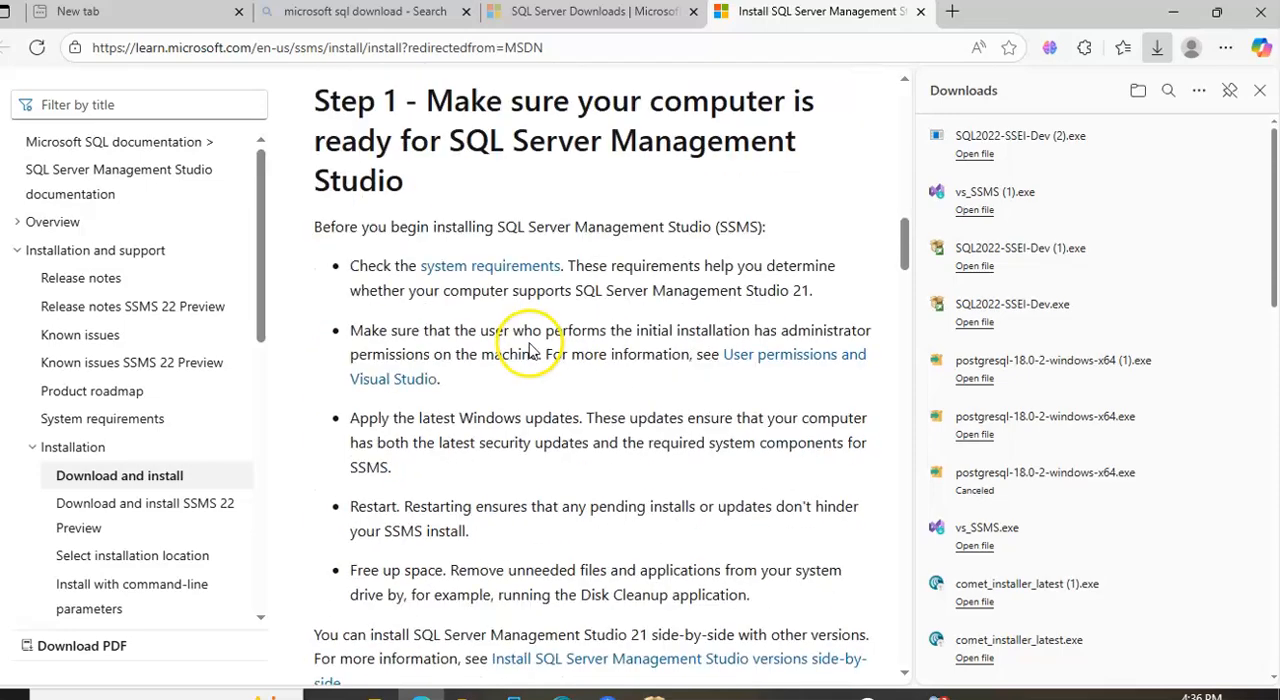
{"action": "scroll", "coordinate": [500, 330], "scroll_direction": "down", "scroll_amount": 2}
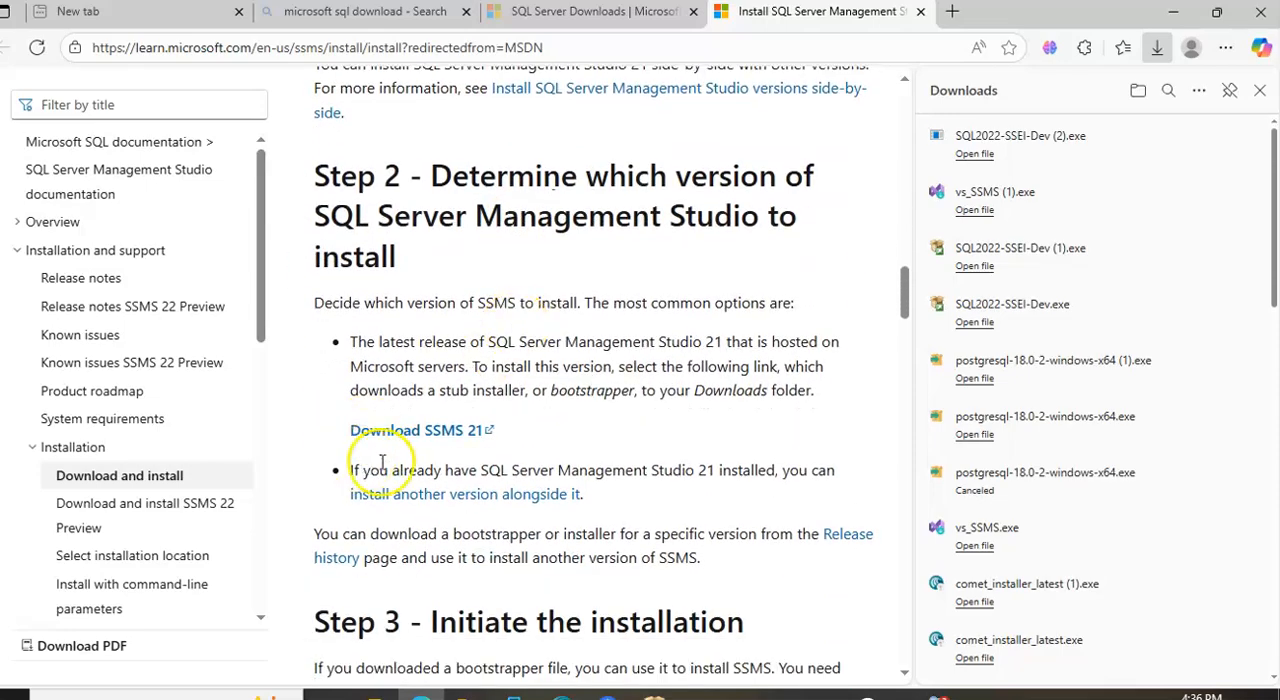
{"action": "scroll", "coordinate": [424, 443], "scroll_direction": "down", "scroll_amount": 4}
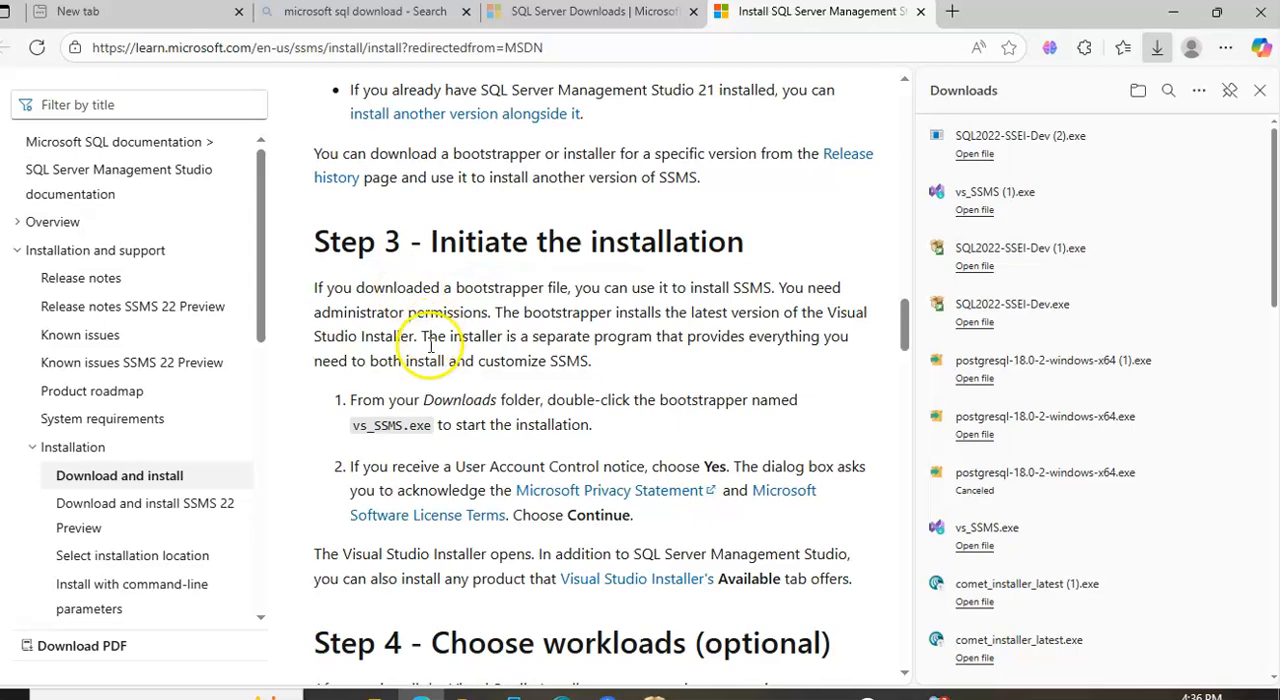
{"action": "scroll", "coordinate": [440, 362], "scroll_direction": "down", "scroll_amount": 4}
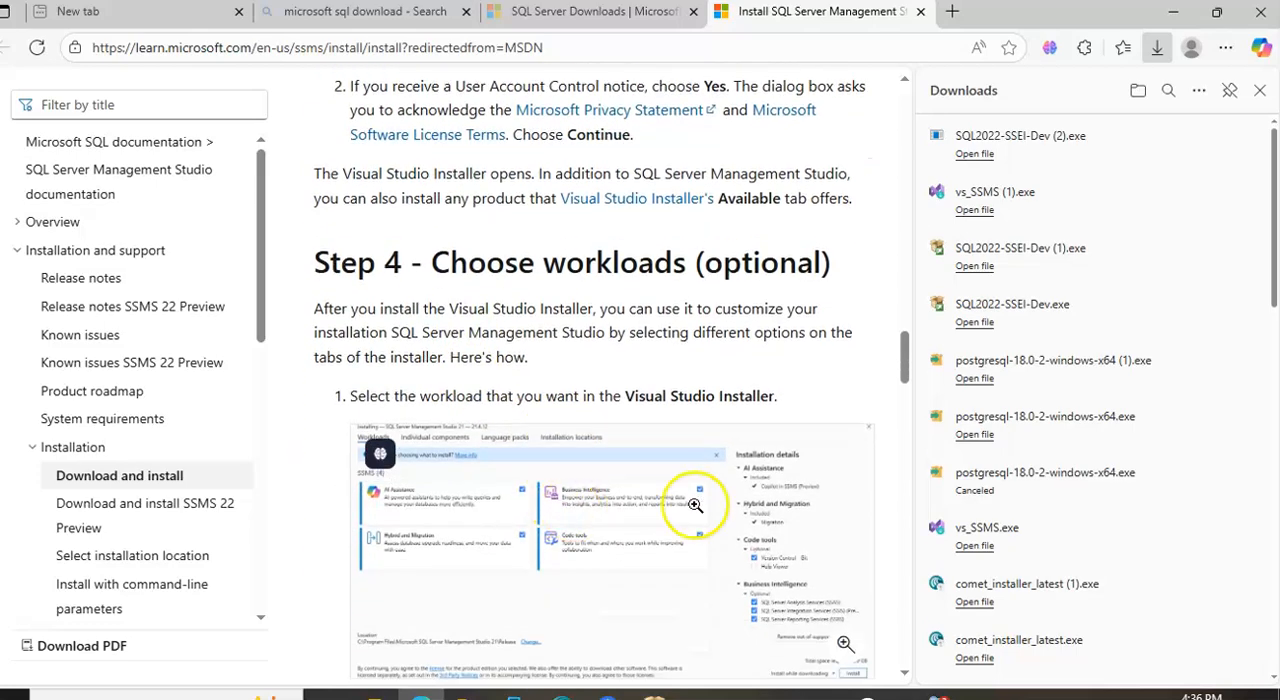
{"action": "scroll", "coordinate": [680, 469], "scroll_direction": "up", "scroll_amount": 8}
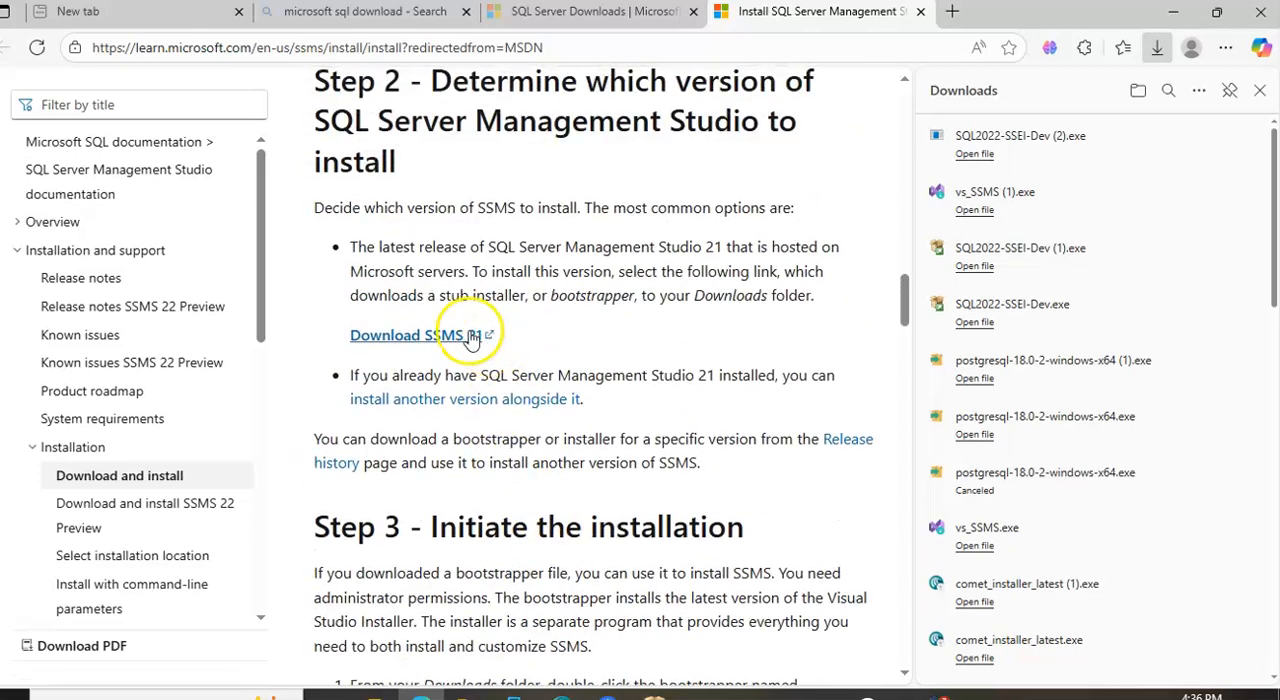
{"action": "left_click", "coordinate": [416, 340]}
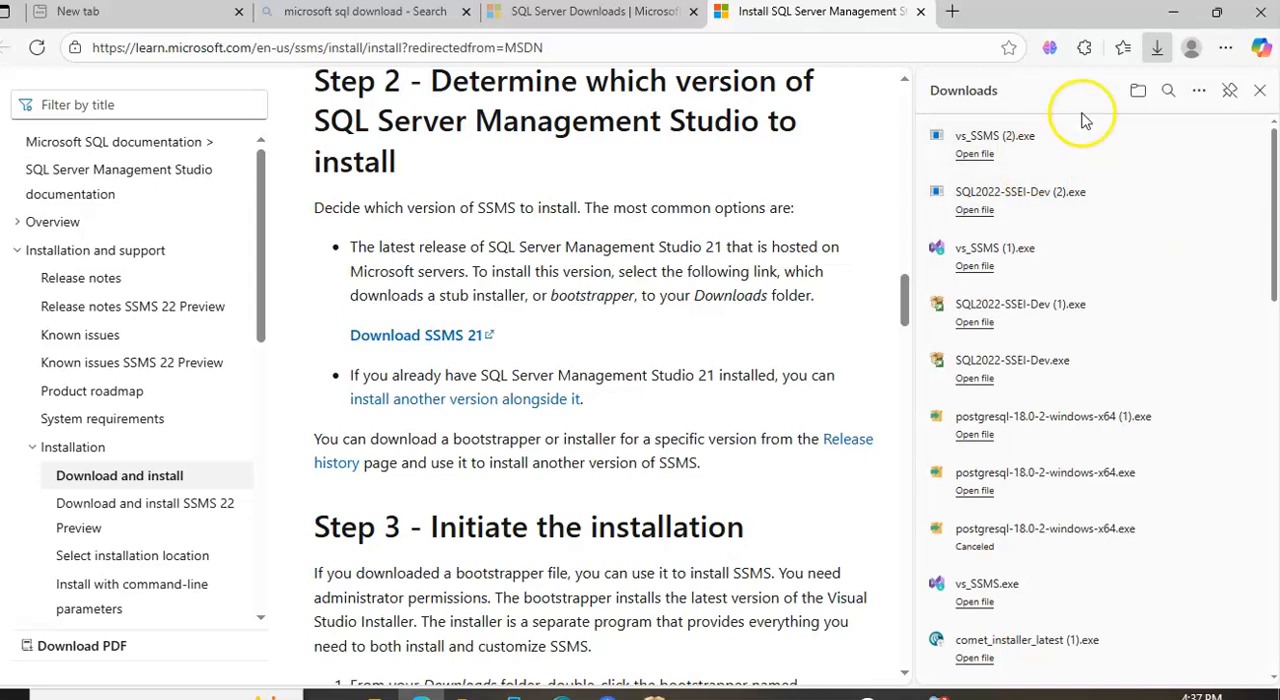
Run the downloaded vs_SSMS (2).exe and continue through the Visual Studio Installer setup prompt
{"action": "left_click", "coordinate": [970, 153]}
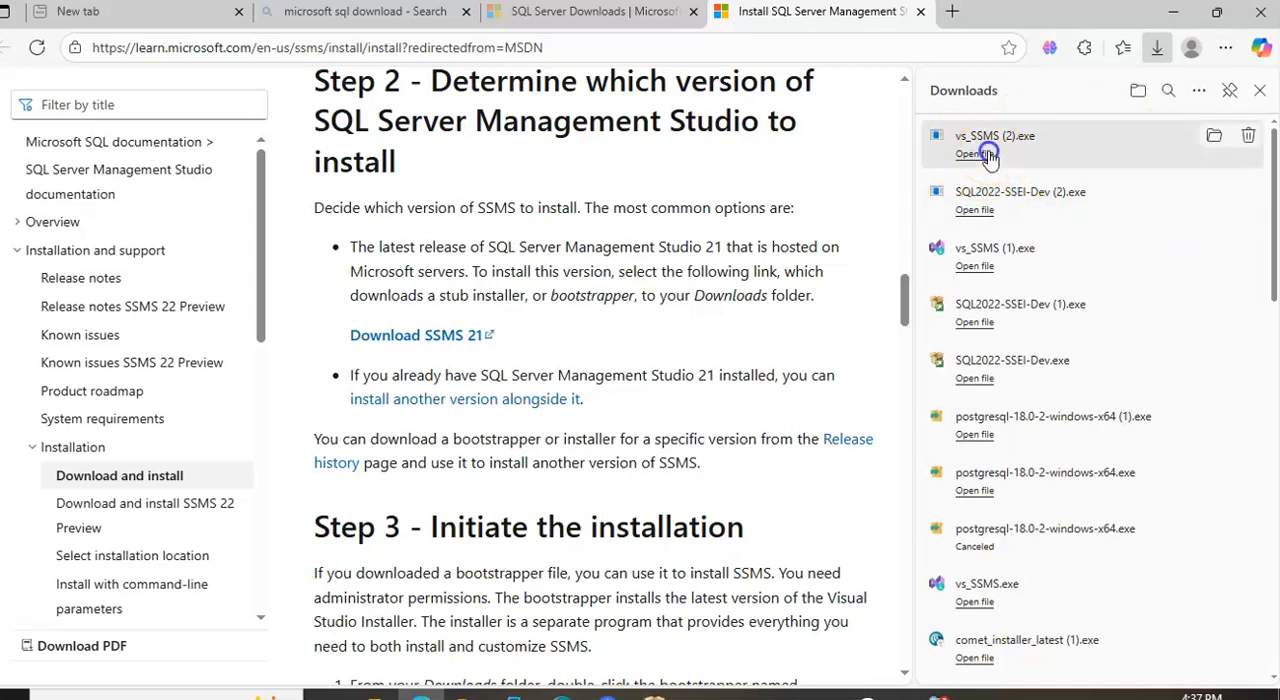
{"action": "left_click", "coordinate": [1173, 12]}
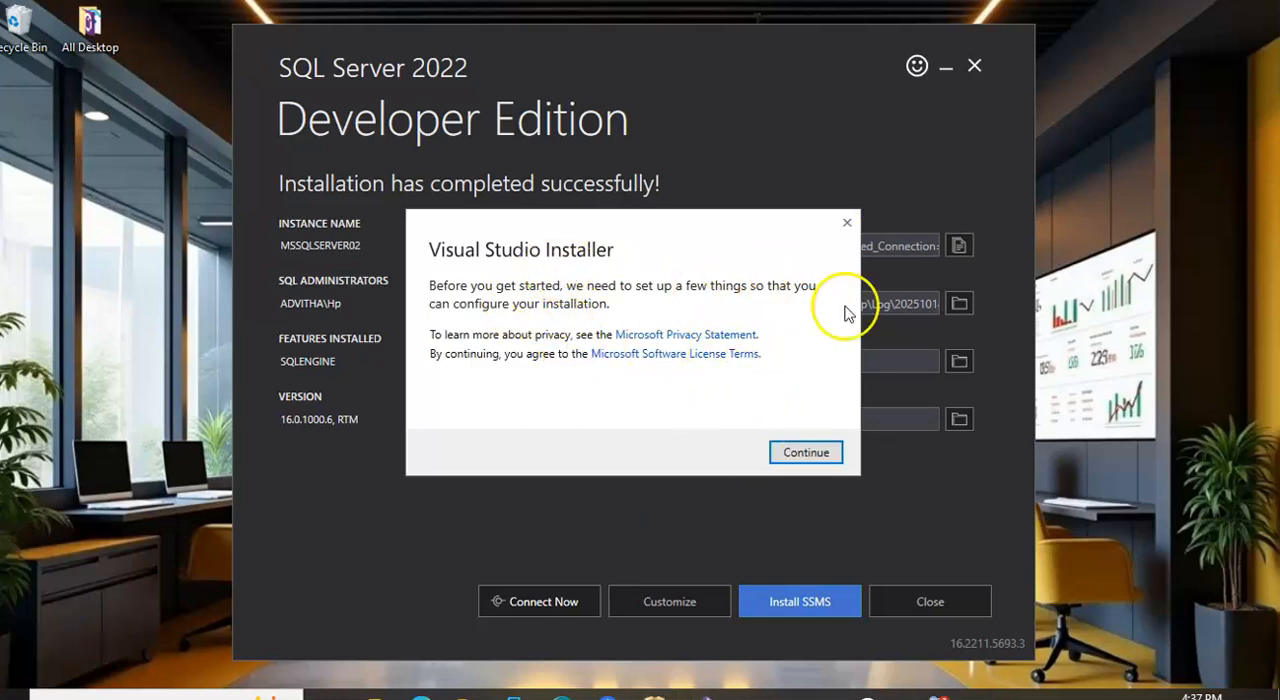
{"action": "left_click", "coordinate": [808, 455]}
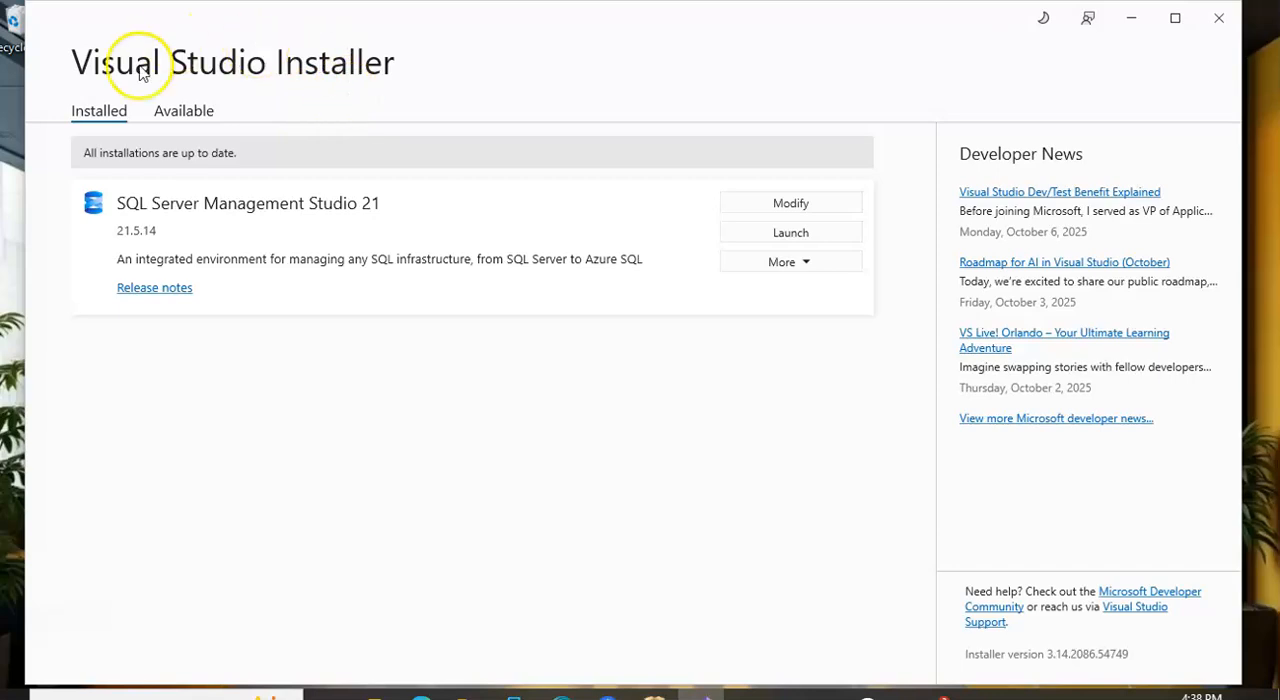
Launch SQL Server Management Studio 21 from the Visual Studio Installer
{"action": "left_click", "coordinate": [773, 240]}
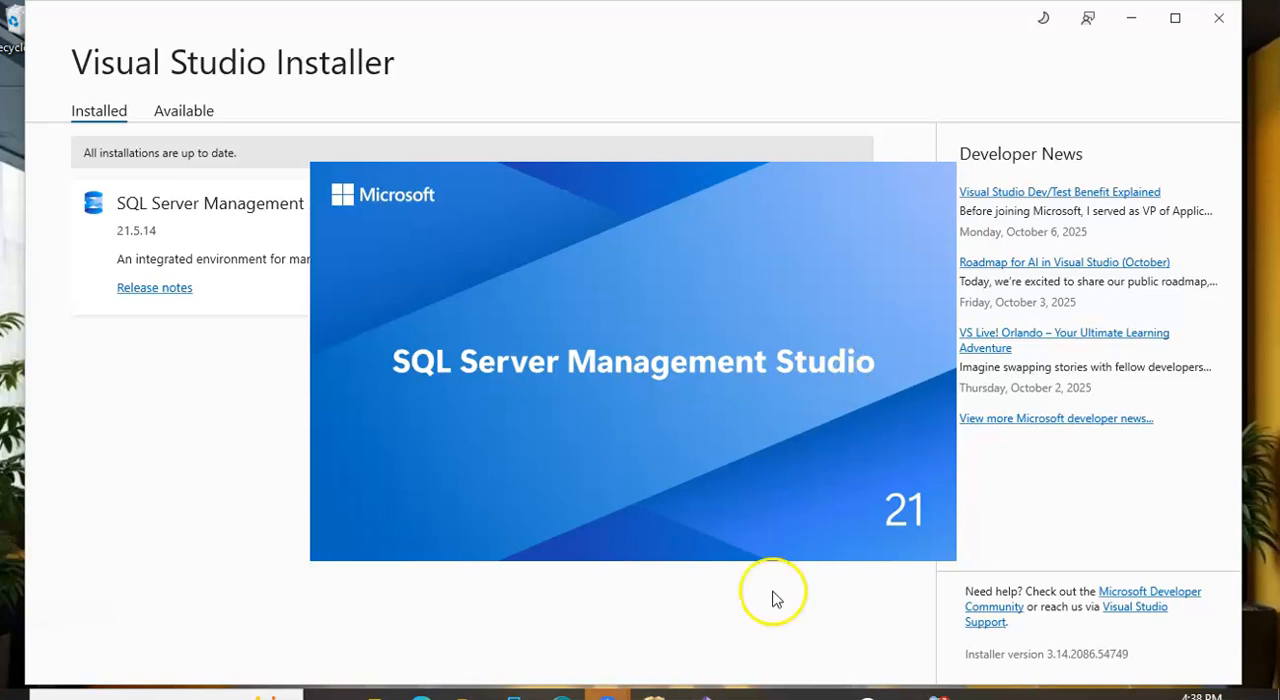
{"action": "mouse_move", "coordinate": [651, 634]}
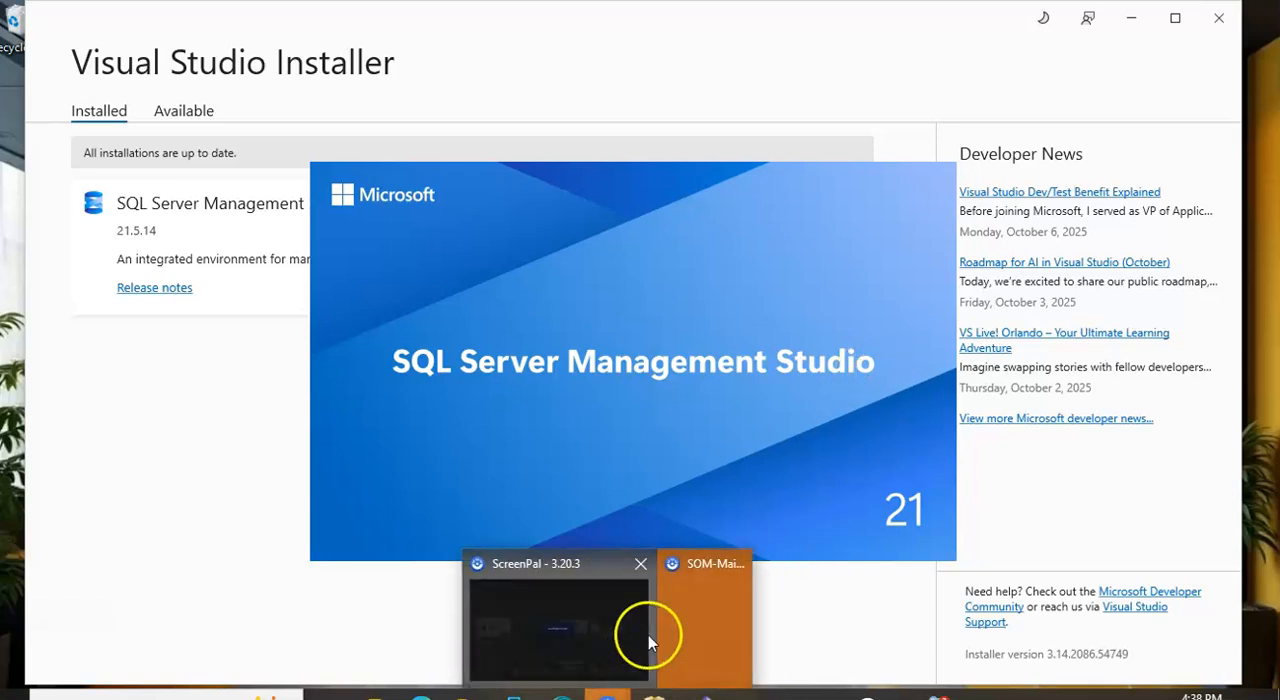
{"action": "left_click", "coordinate": [703, 629]}
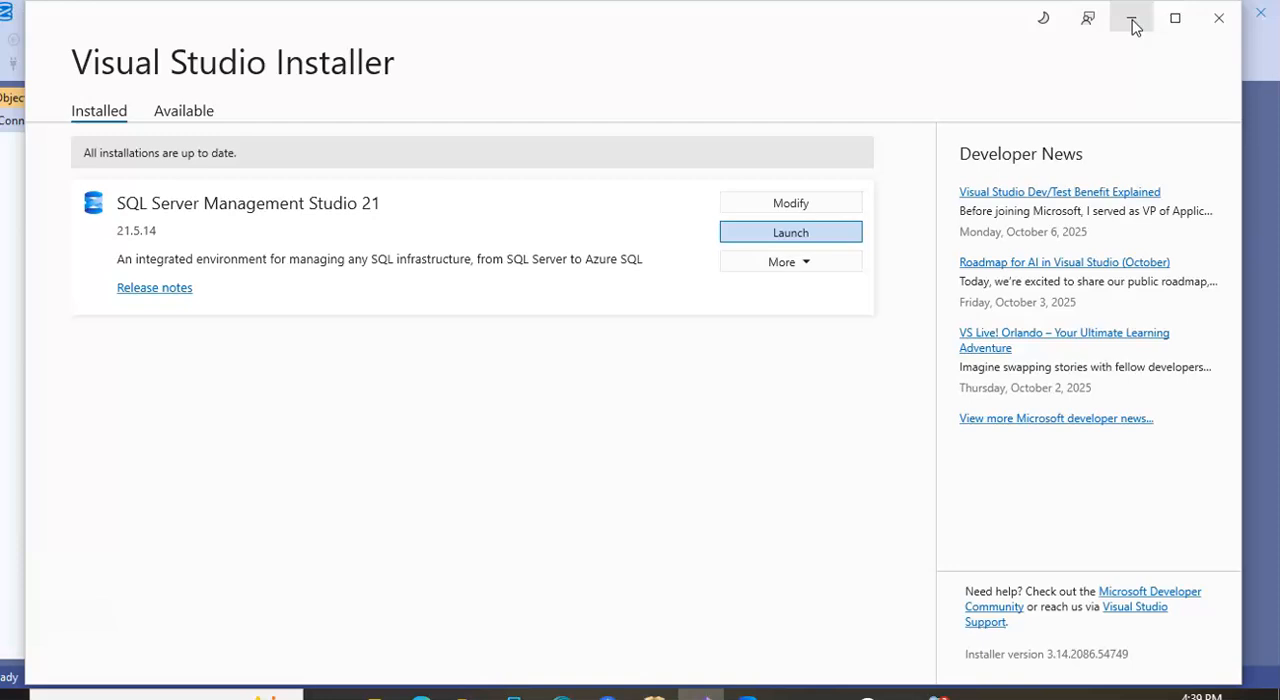
Minimize the Visual Studio Installer and exit the SQL Server 2022 Developer Edition installer, confirming the exit
{"action": "left_click", "coordinate": [1133, 20]}
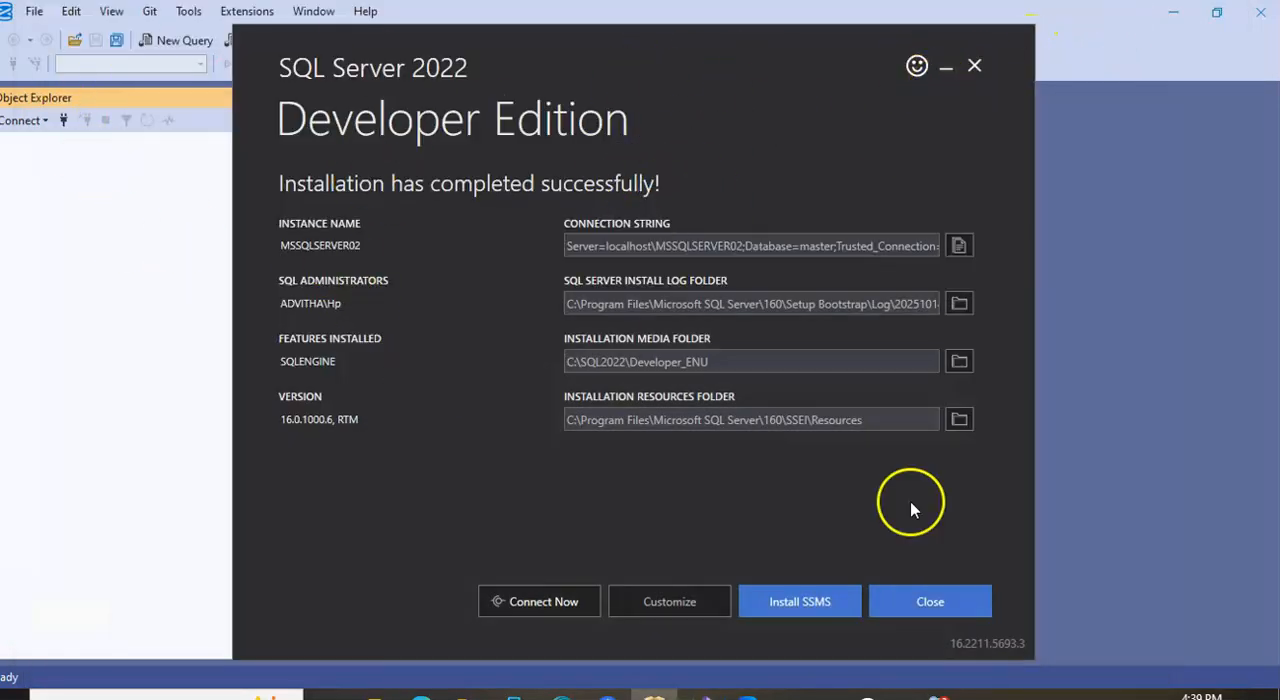
{"action": "left_click", "coordinate": [927, 603]}
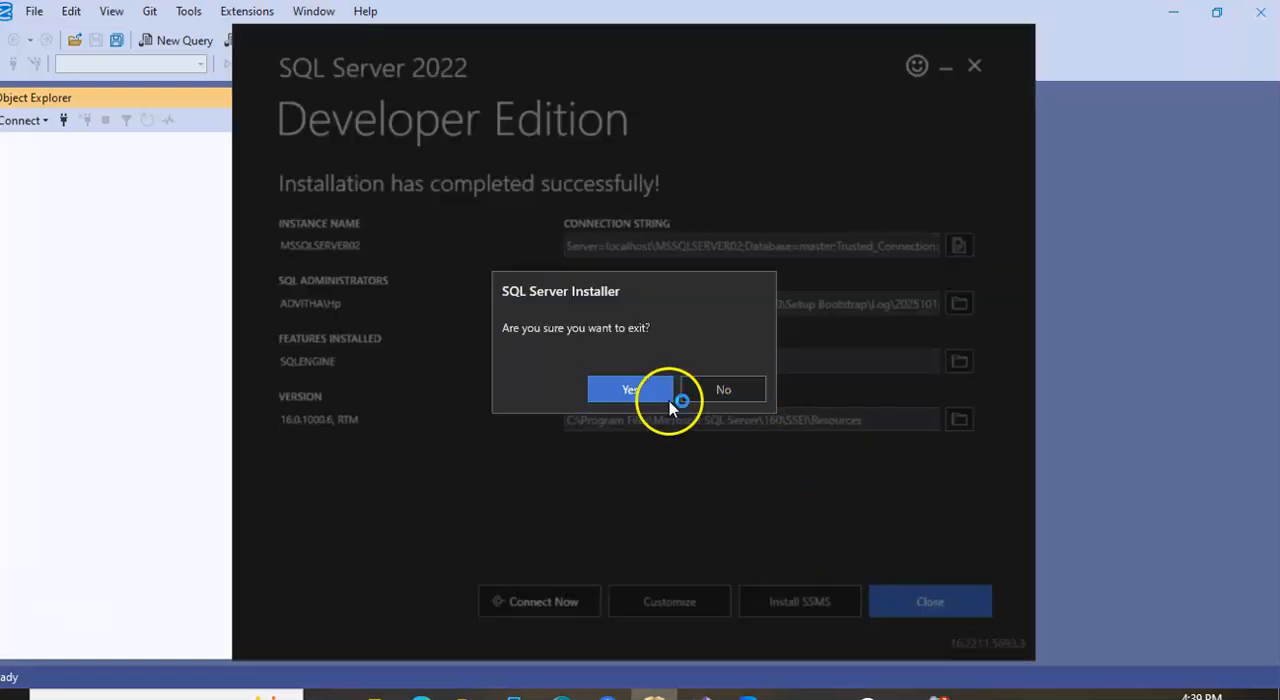
{"action": "left_click", "coordinate": [647, 393]}
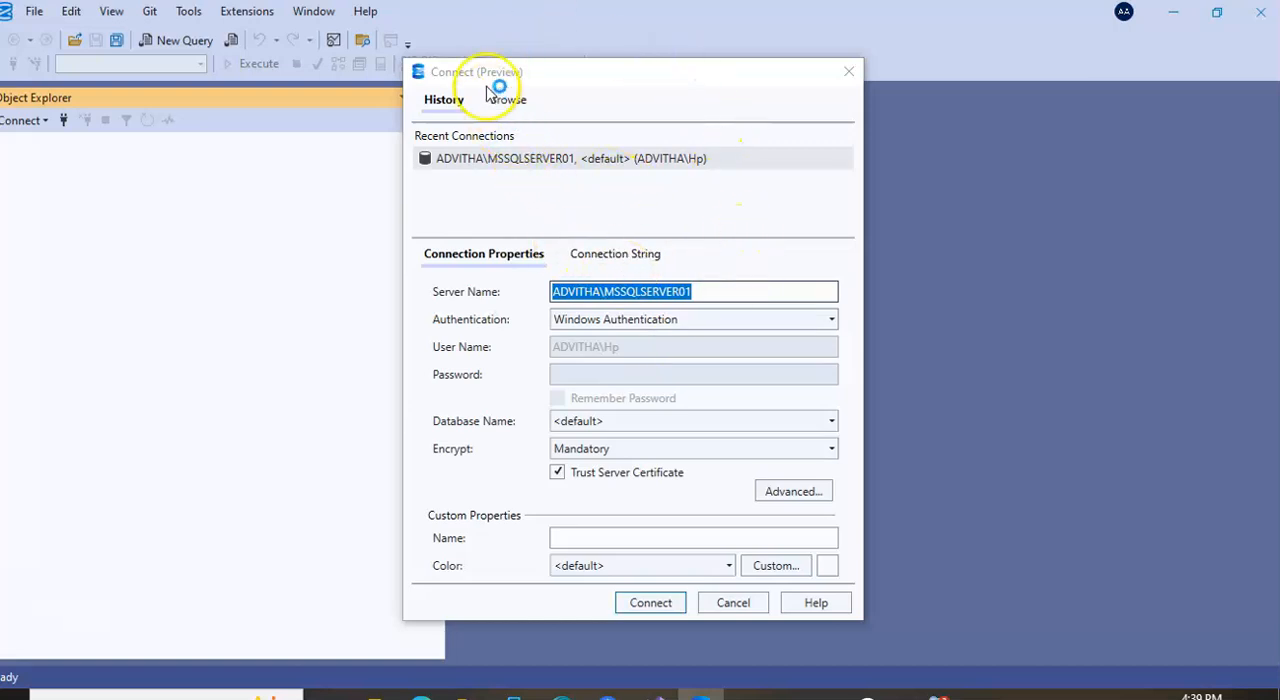
Browse the local servers, select the MSSQLSERVER02 instance, and try to connect to it with Windows Authentication
{"action": "left_click", "coordinate": [505, 101]}
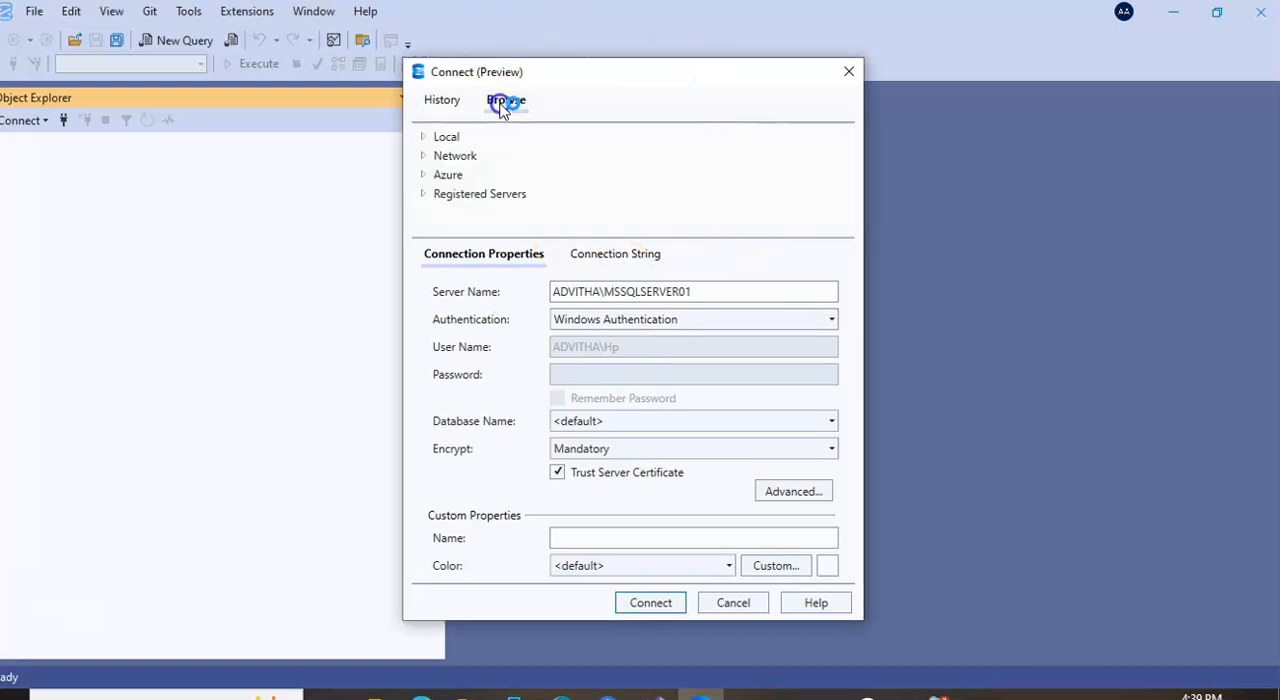
{"action": "left_click", "coordinate": [424, 138]}
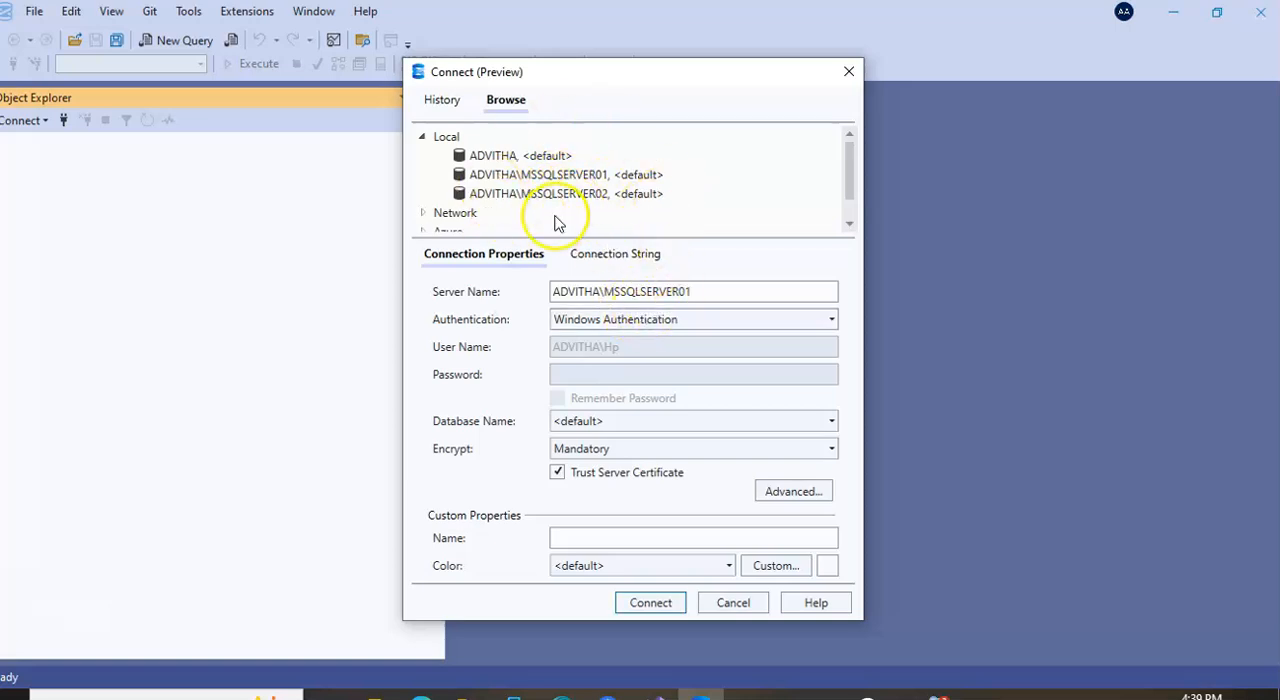
{"action": "left_click", "coordinate": [575, 178]}
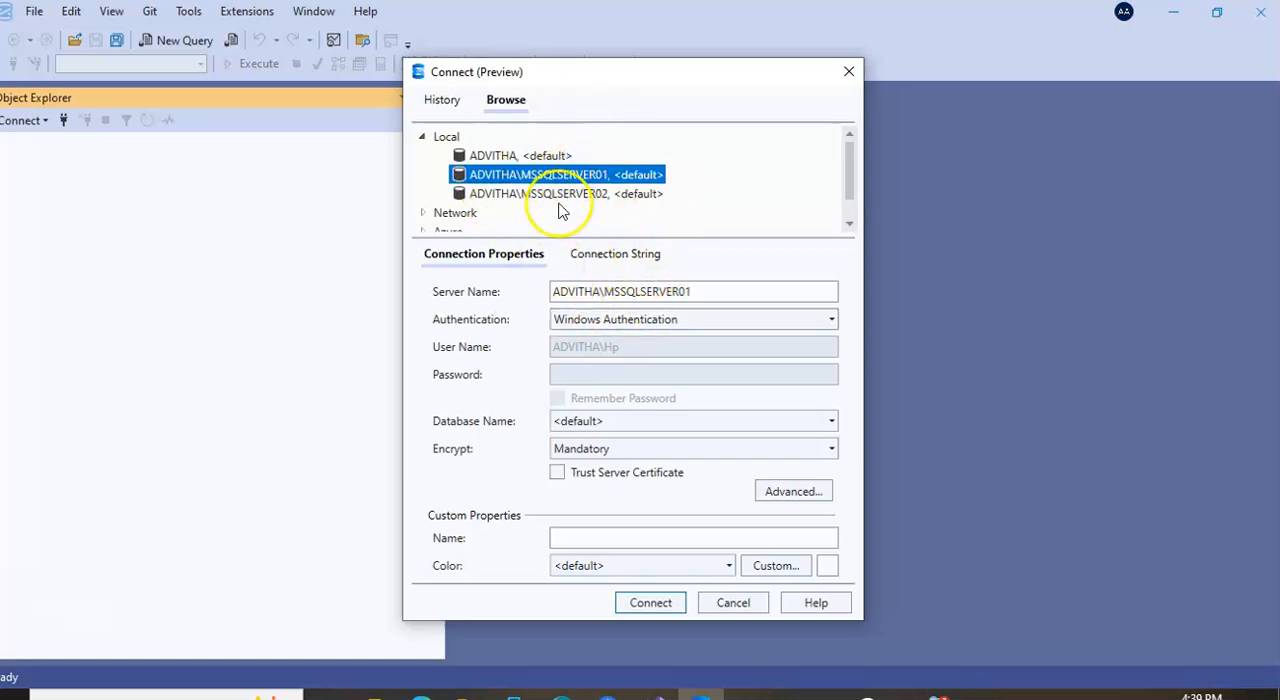
{"action": "left_click", "coordinate": [560, 195]}
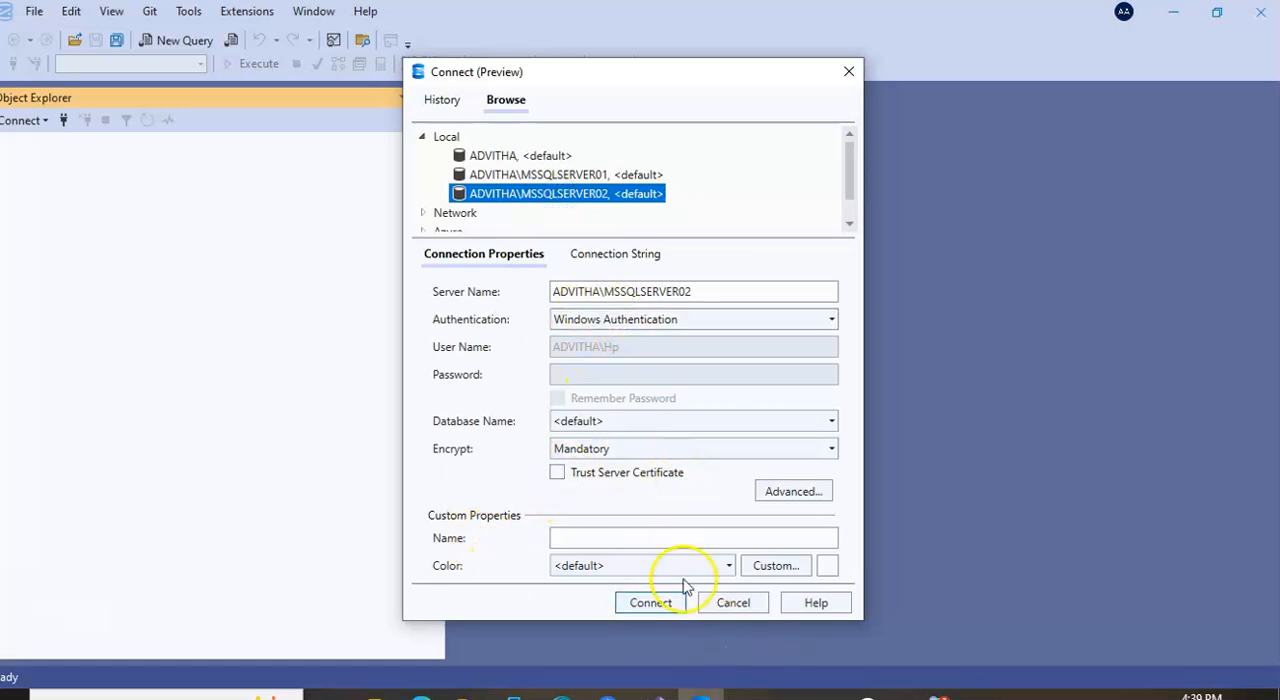
{"action": "left_click", "coordinate": [650, 602]}
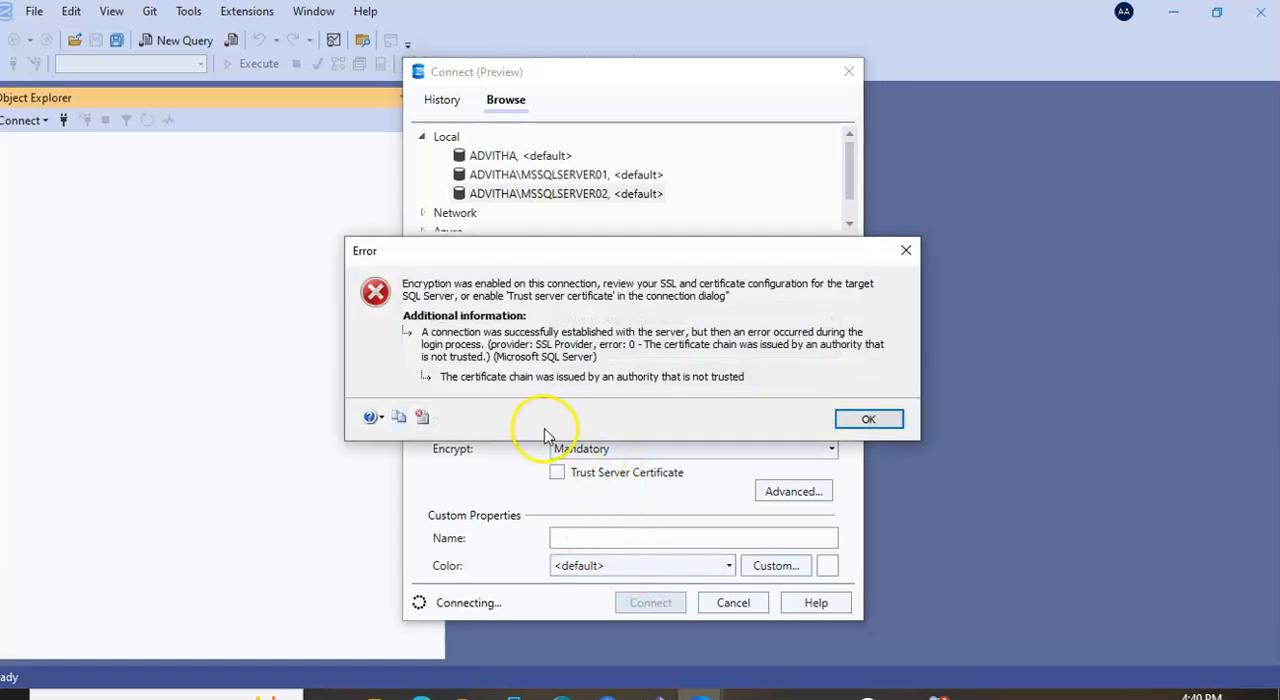
{"action": "left_click", "coordinate": [866, 423]}
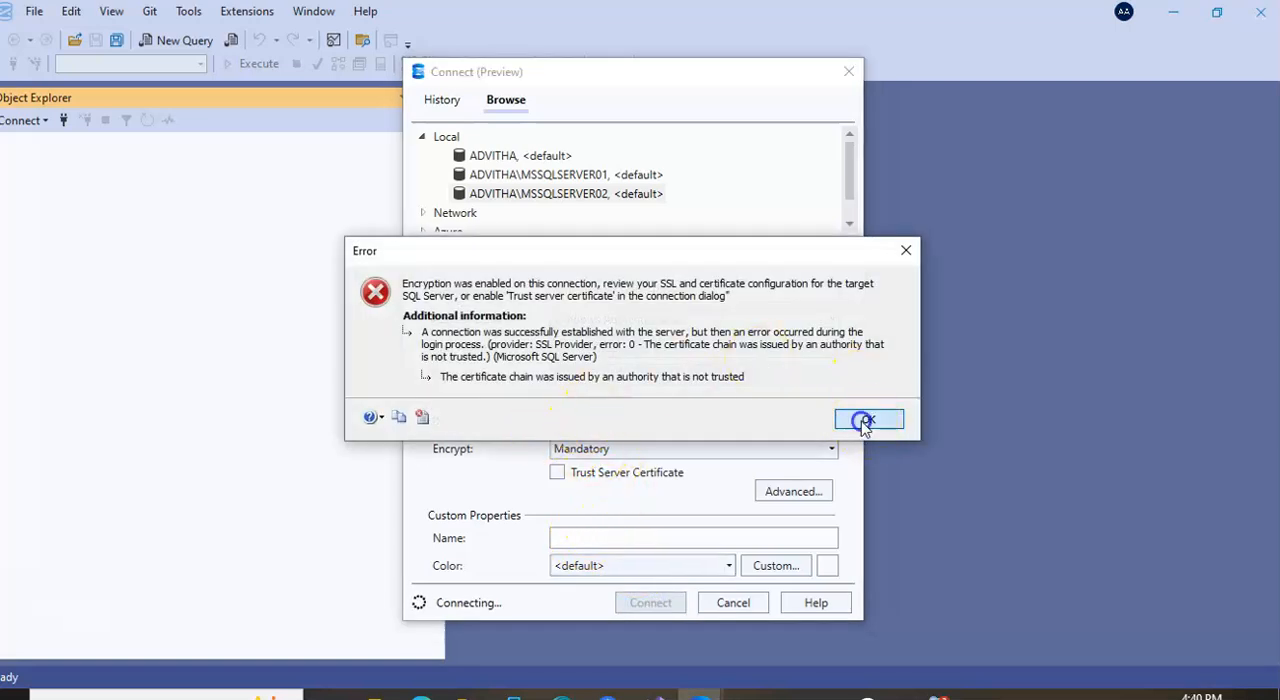
Enable Trust Server Certificate, connect to the MSSQLSERVER02 instance, and narrow the Object Explorer pane
{"action": "left_click", "coordinate": [565, 478]}
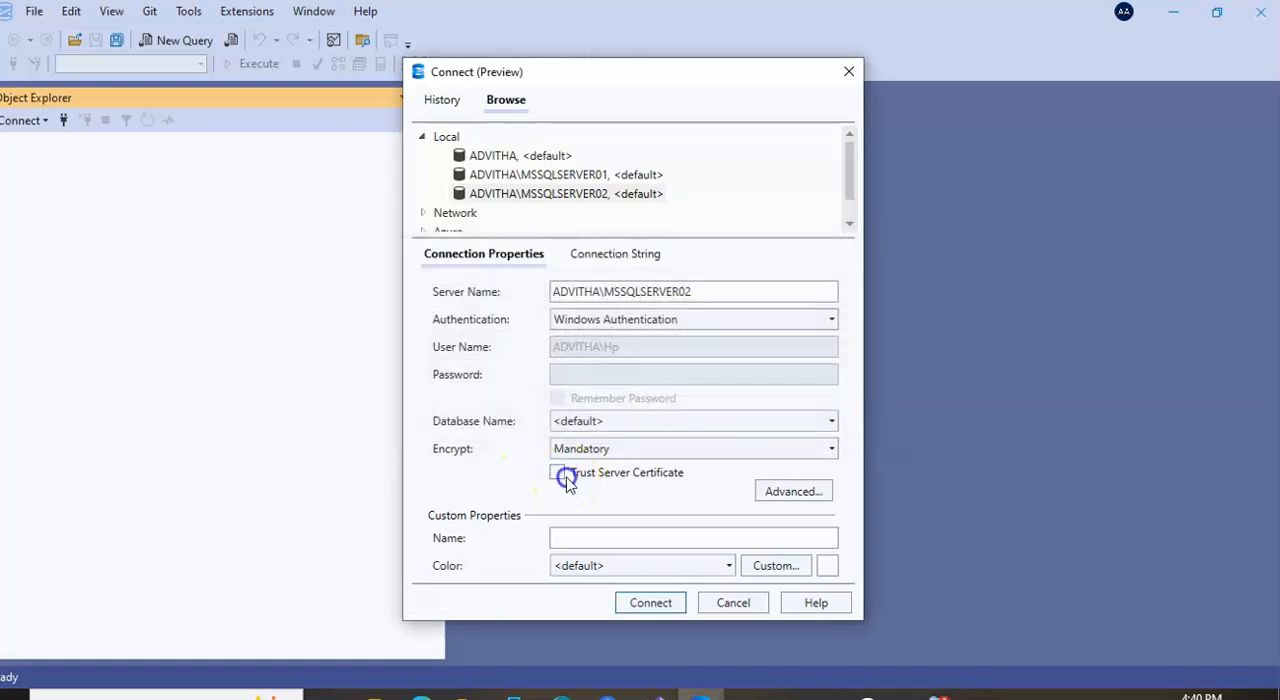
{"action": "left_click", "coordinate": [652, 606]}
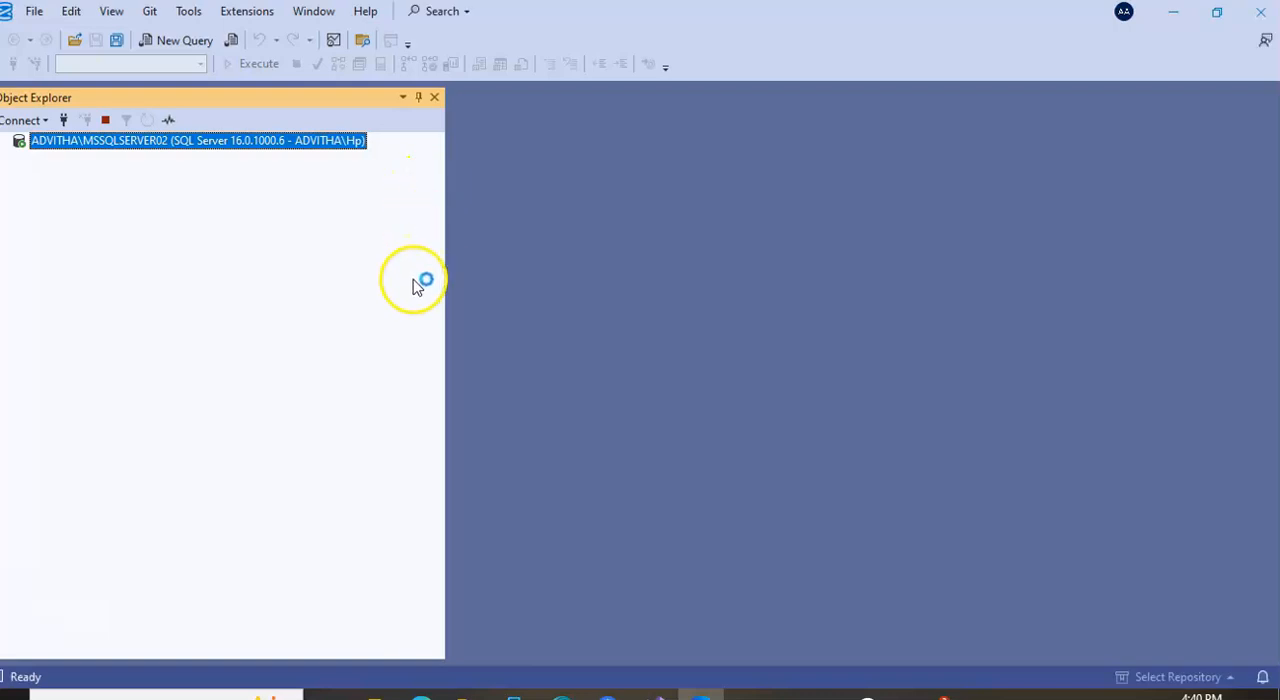
{"action": "left_click_drag", "start_coordinate": [447, 282], "coordinate": [1220, 286]}
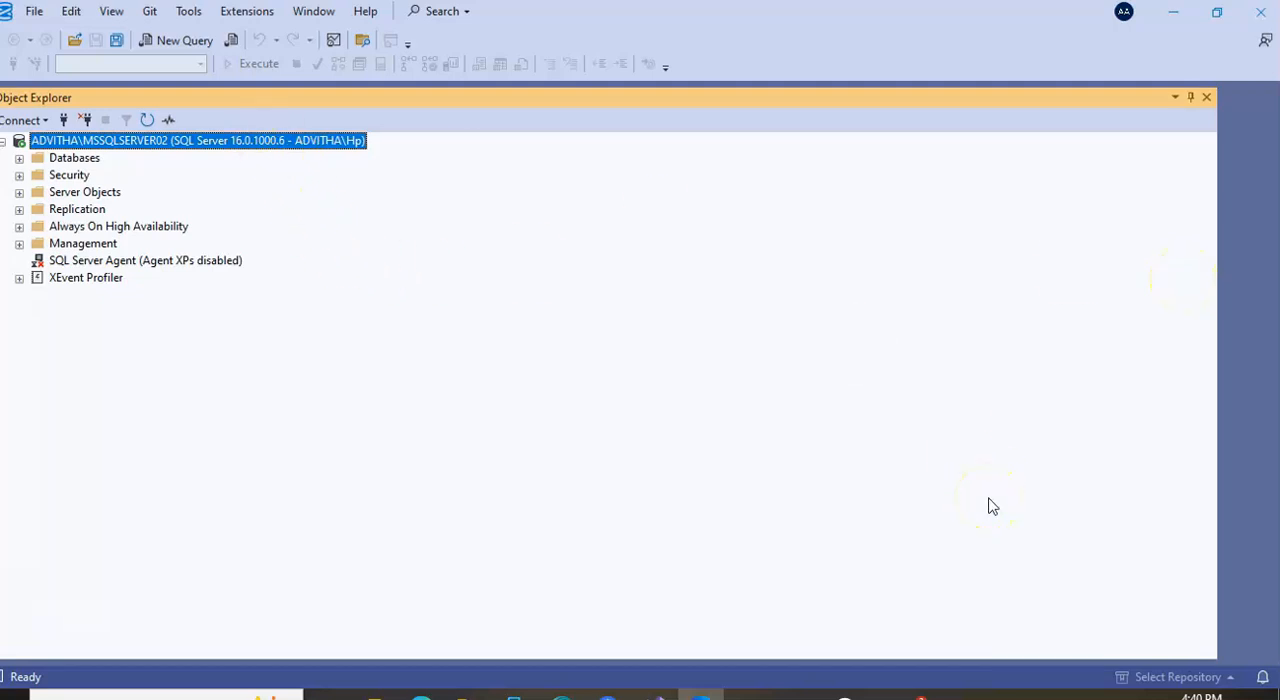
{"action": "left_click_drag", "start_coordinate": [1218, 362], "coordinate": [383, 335]}
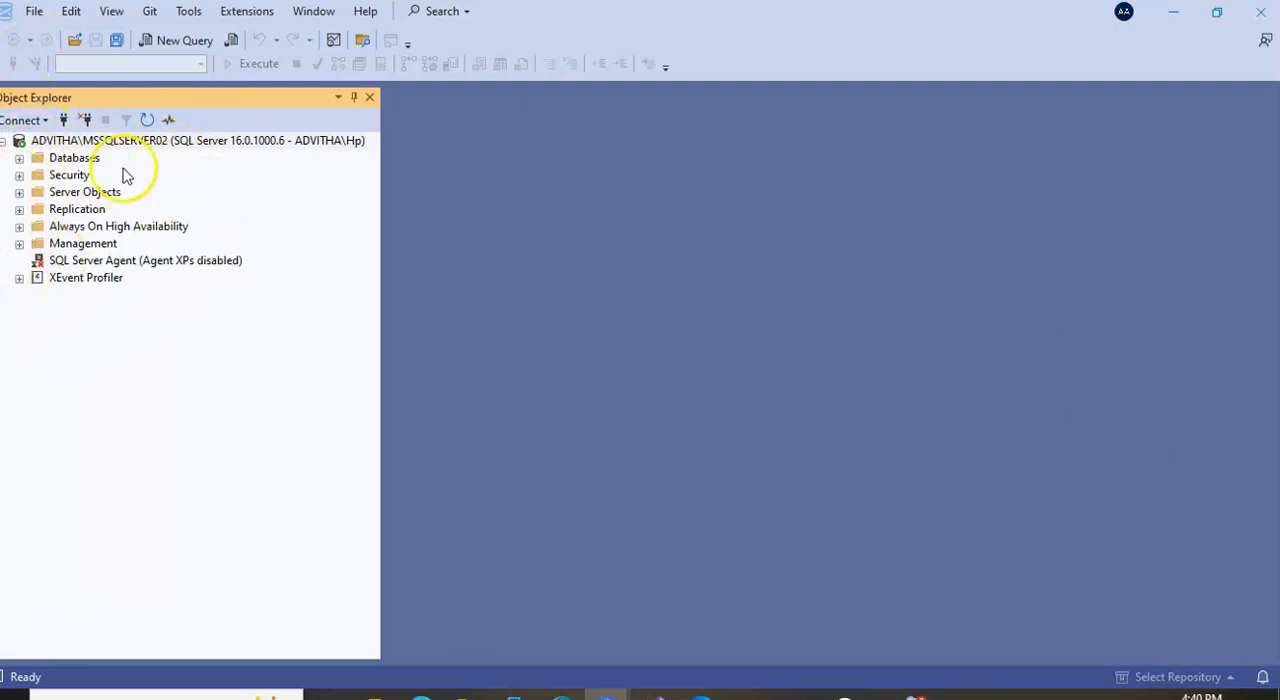
Expand Databases, Database Snapshots, Security, Server Objects and Triggers under the connected server to examine their contents
{"action": "left_click", "coordinate": [19, 158]}
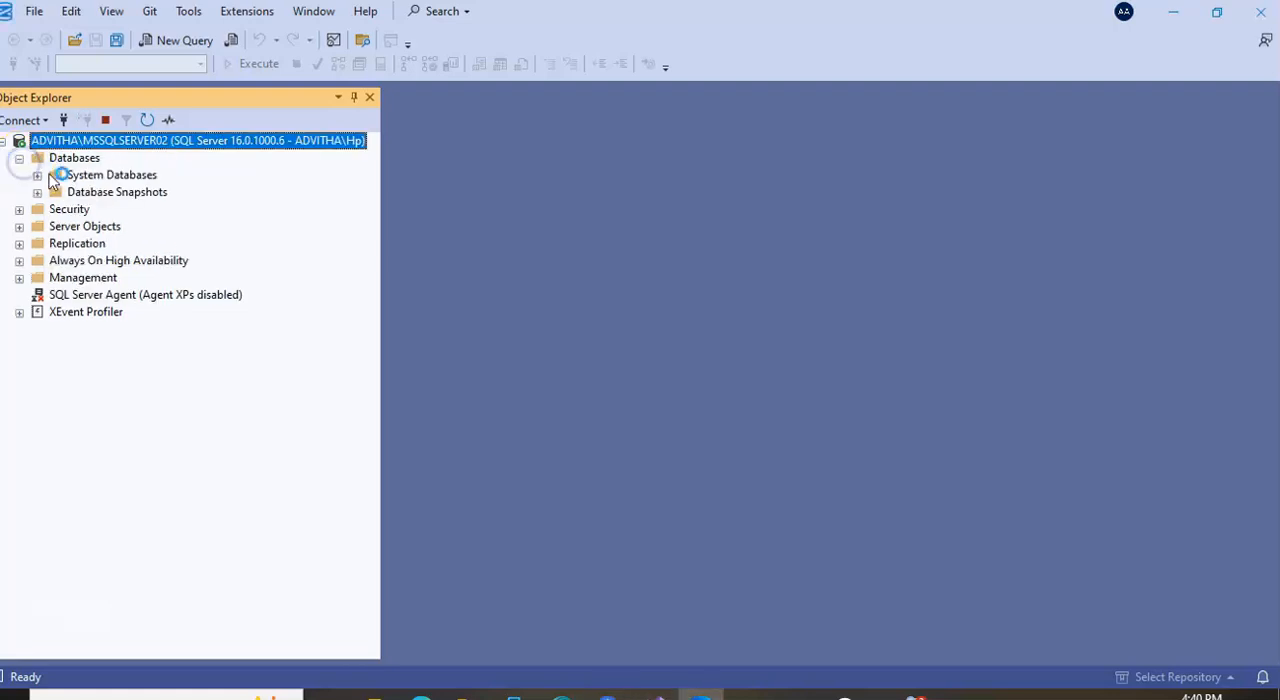
{"action": "left_click", "coordinate": [37, 192]}
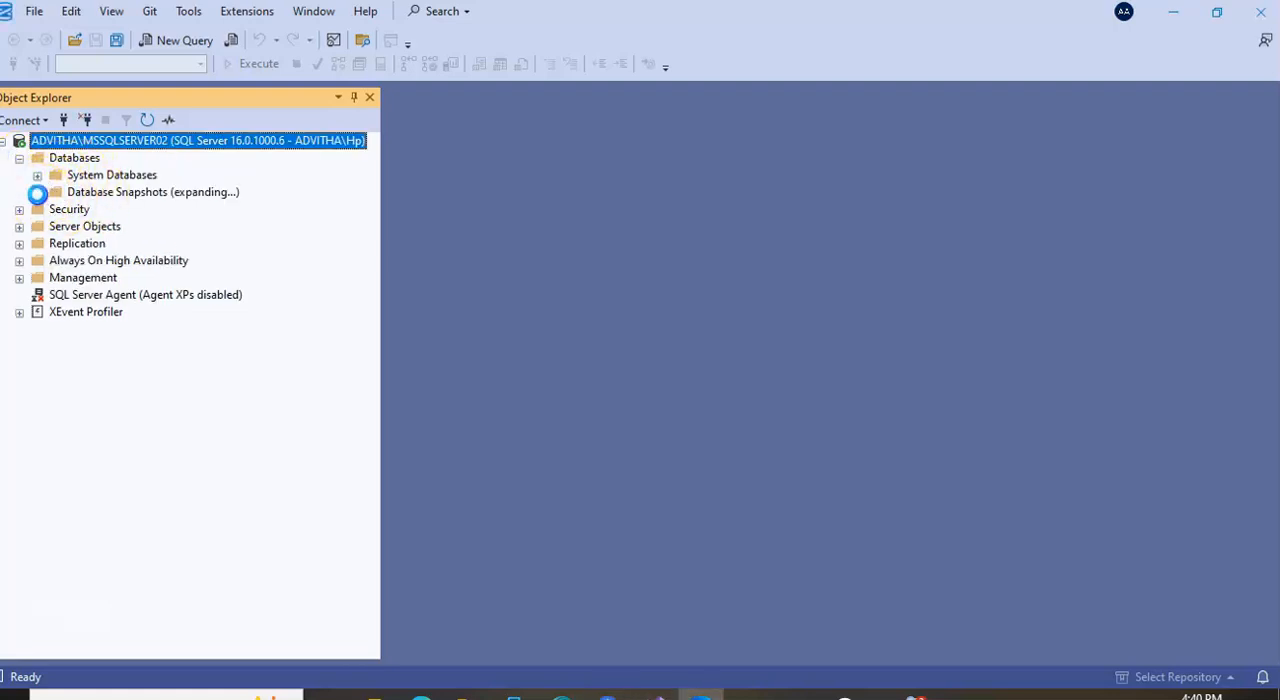
{"action": "left_click", "coordinate": [20, 211]}
{"action": "left_click", "coordinate": [51, 235]}
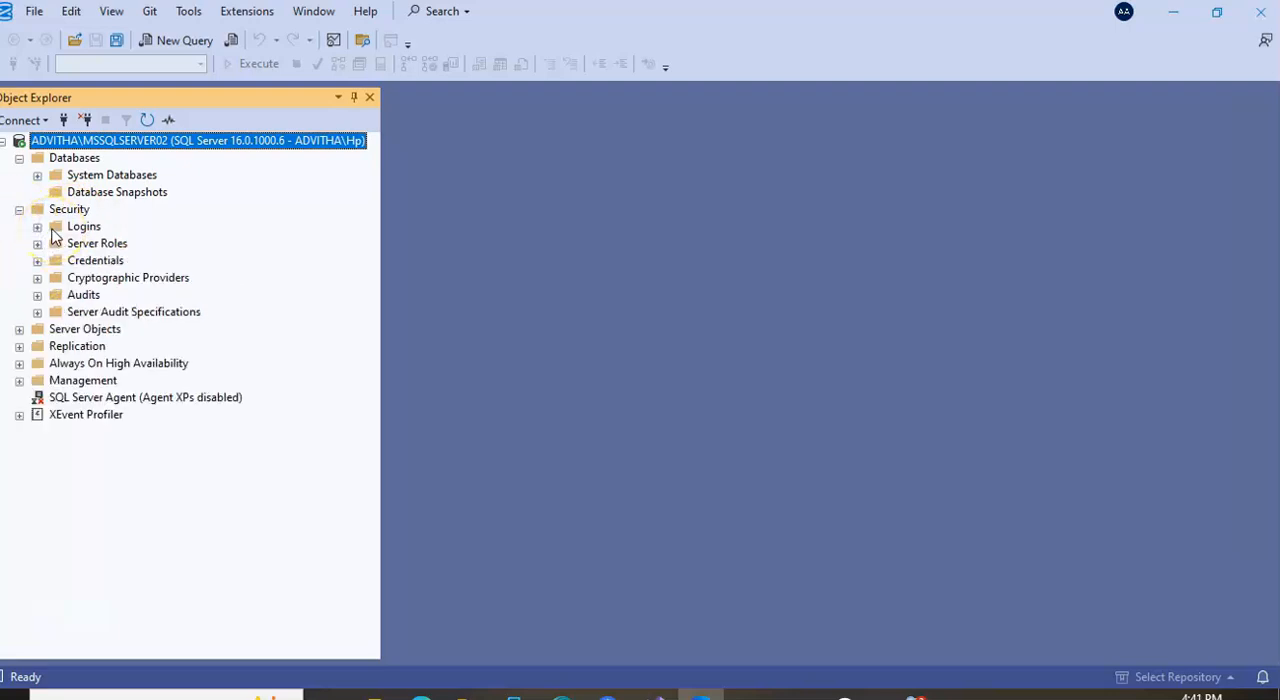
{"action": "left_click", "coordinate": [19, 330]}
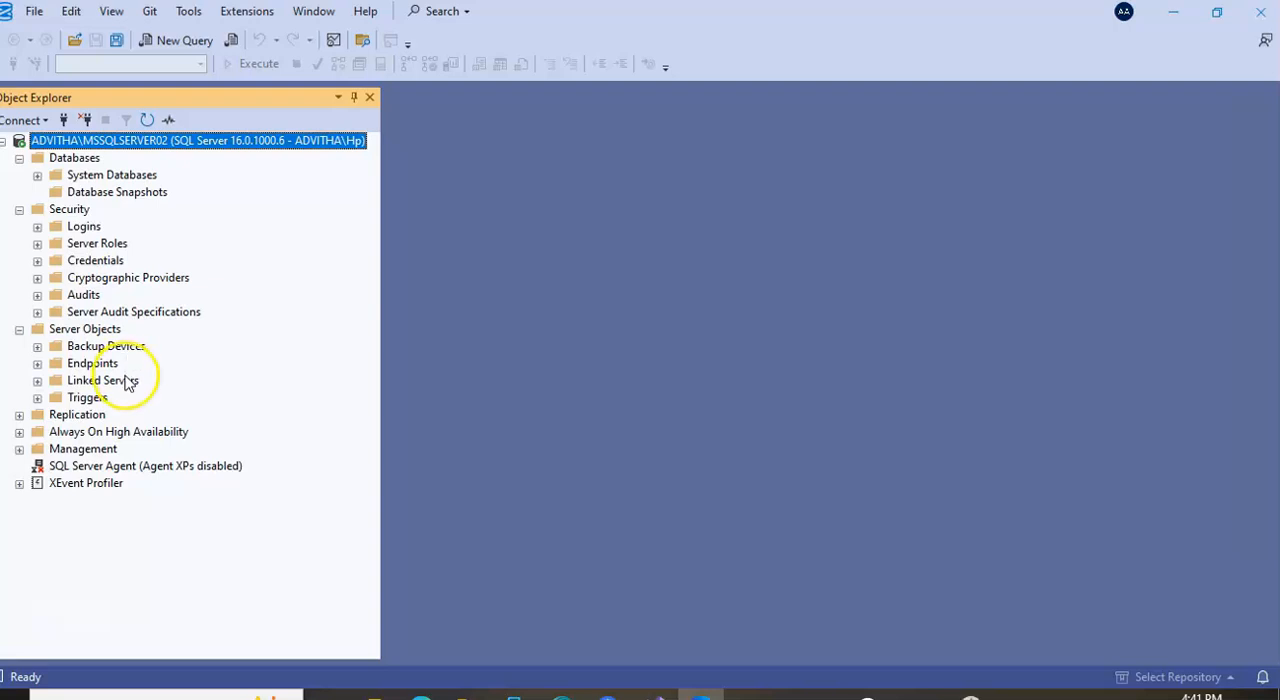
{"action": "left_click", "coordinate": [37, 399]}
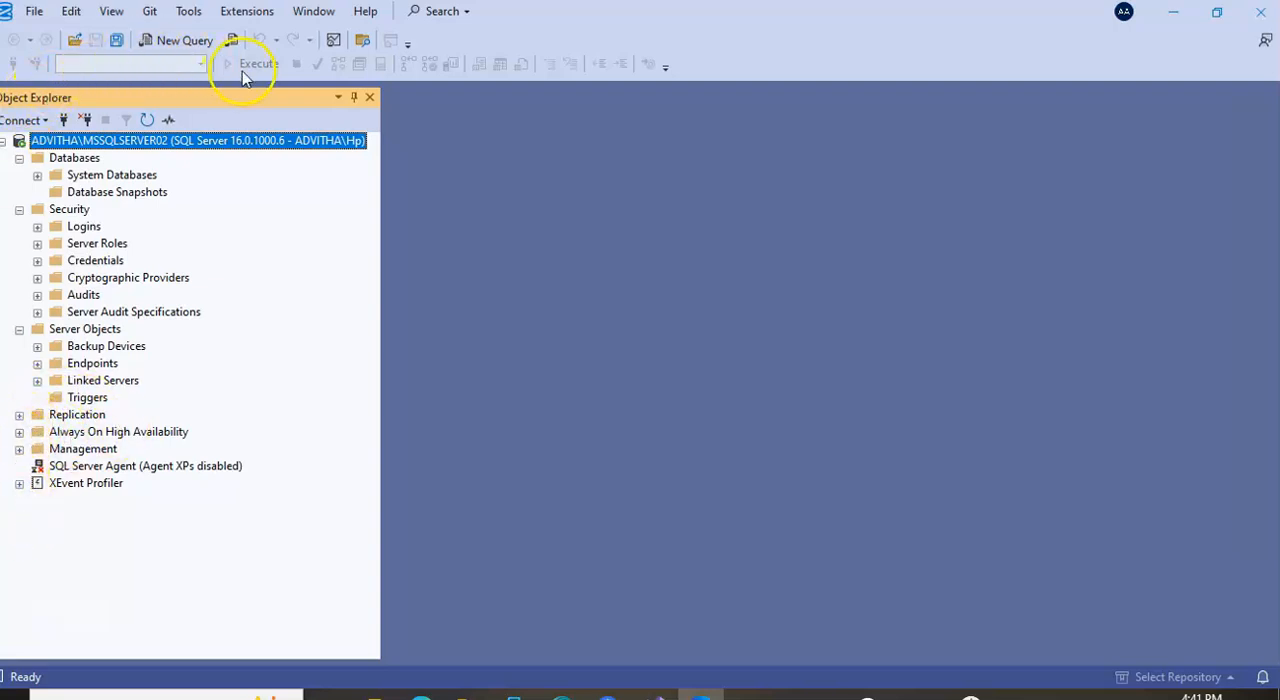
Connect again from the MSSQLSERVER02 server node and open a new query for that server
{"action": "right_click", "coordinate": [214, 142]}
{"action": "left_click", "coordinate": [290, 152]}
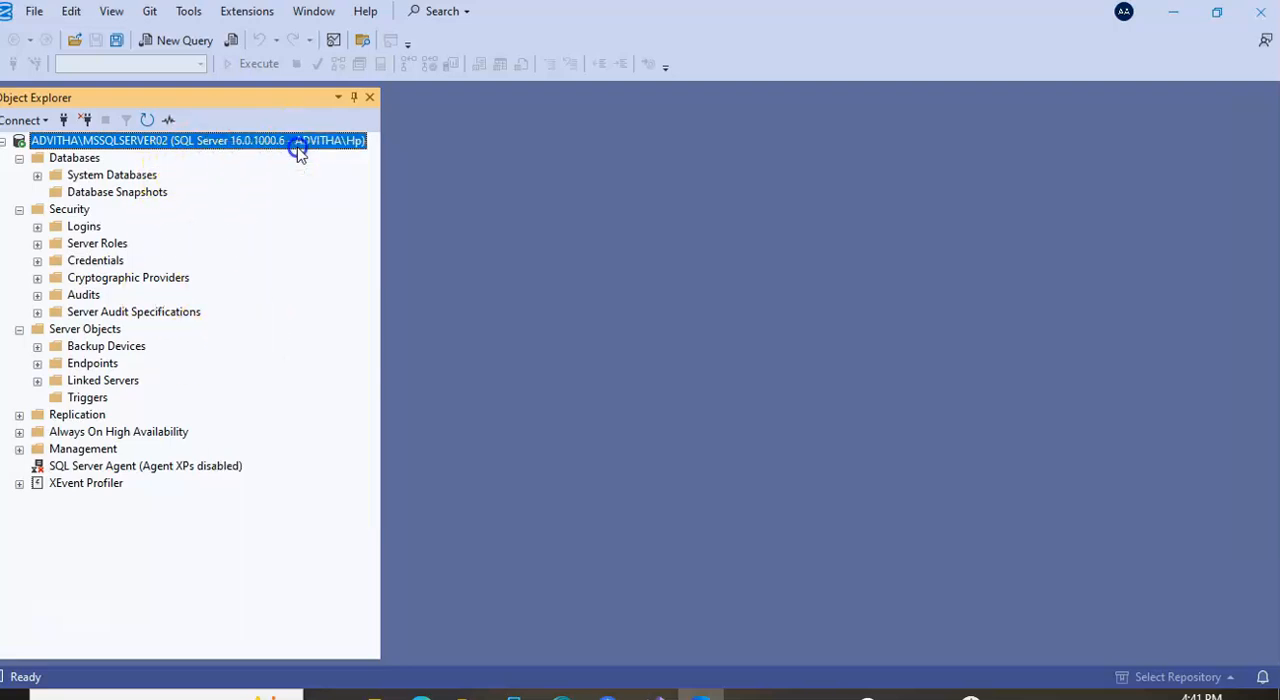
{"action": "left_click", "coordinate": [652, 603]}
{"action": "right_click", "coordinate": [183, 144]}
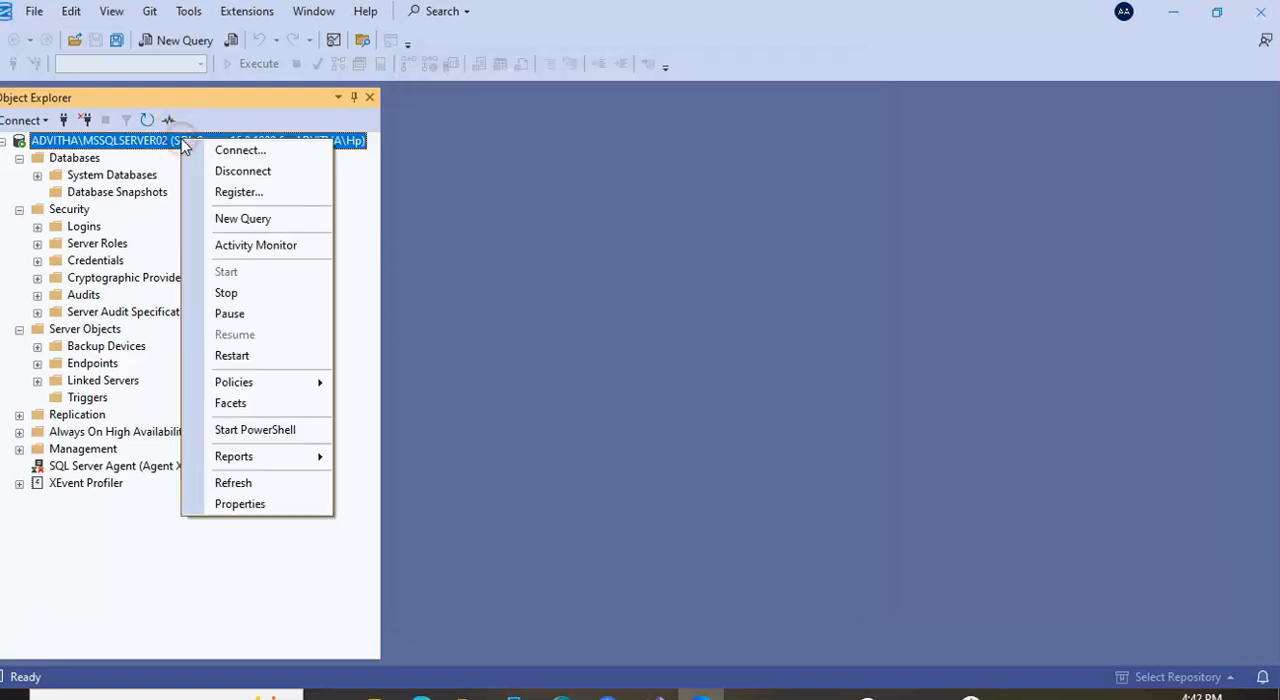
{"action": "left_click", "coordinate": [270, 228]}
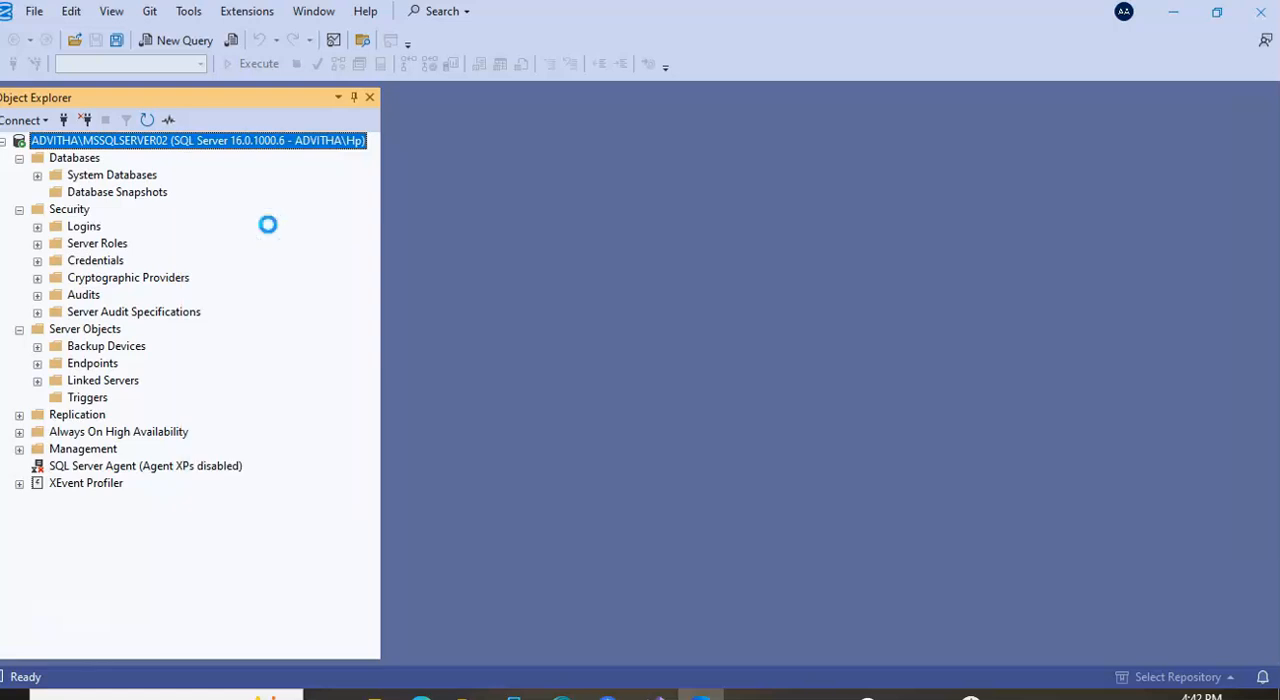